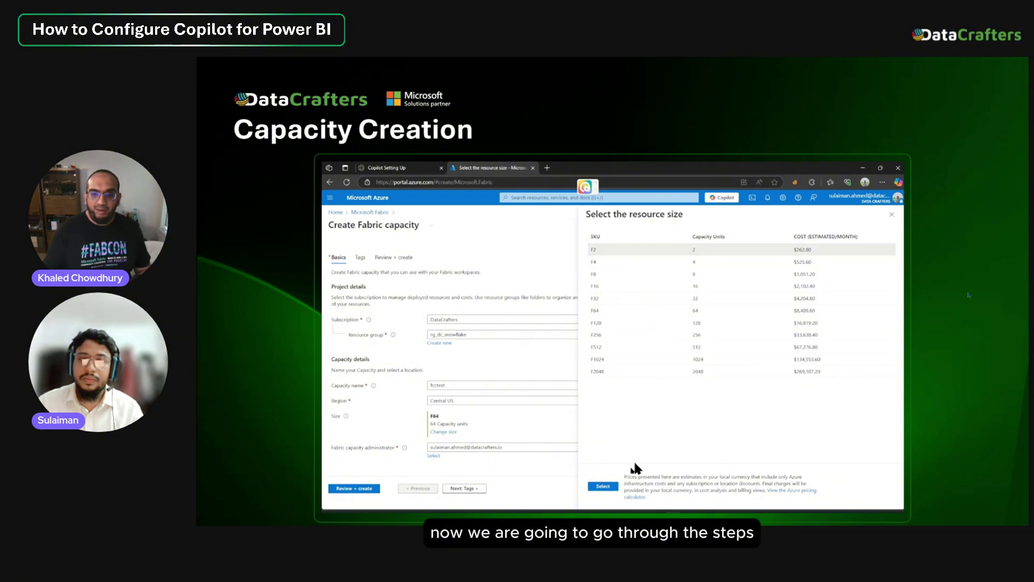
{"action": "key", "text": "Right"}
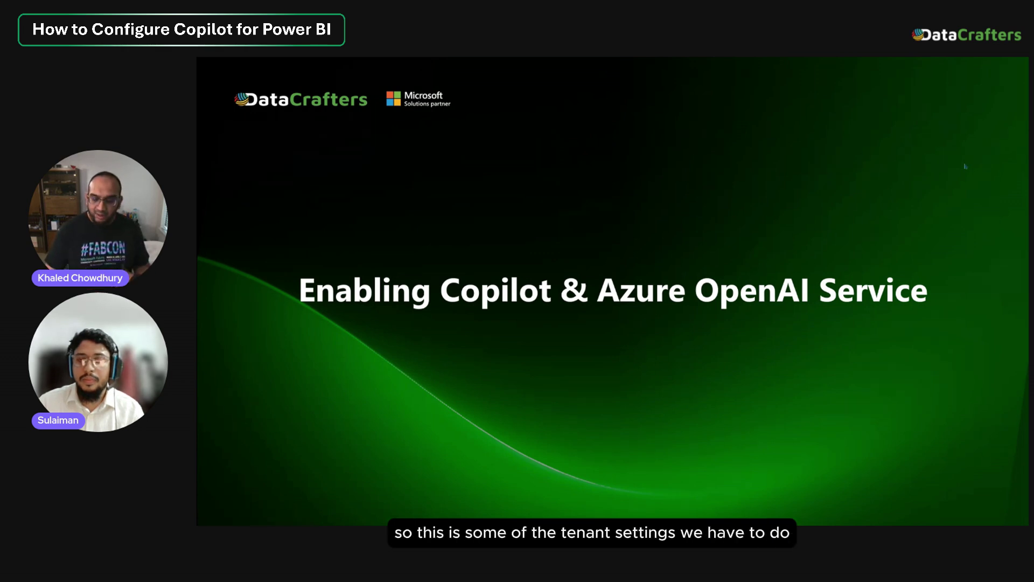
{"action": "key", "text": "Right"}
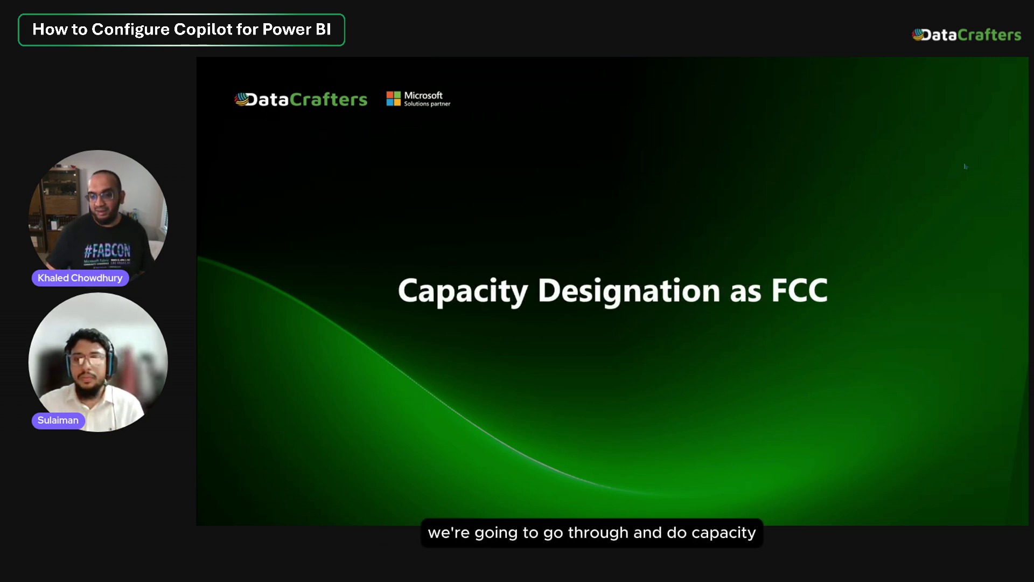
{"action": "key", "text": "Right"}
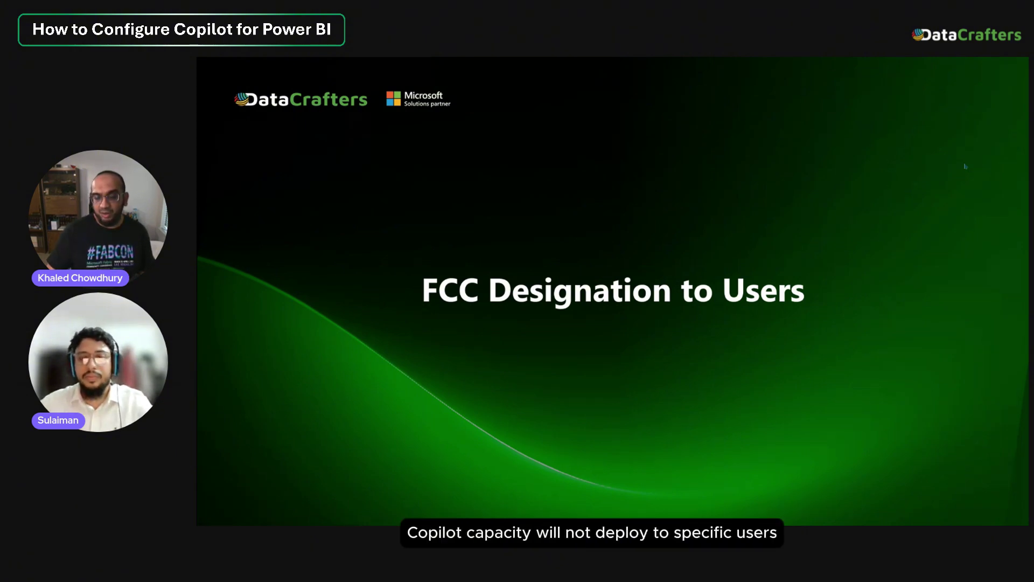
{"action": "key", "text": "Right"}
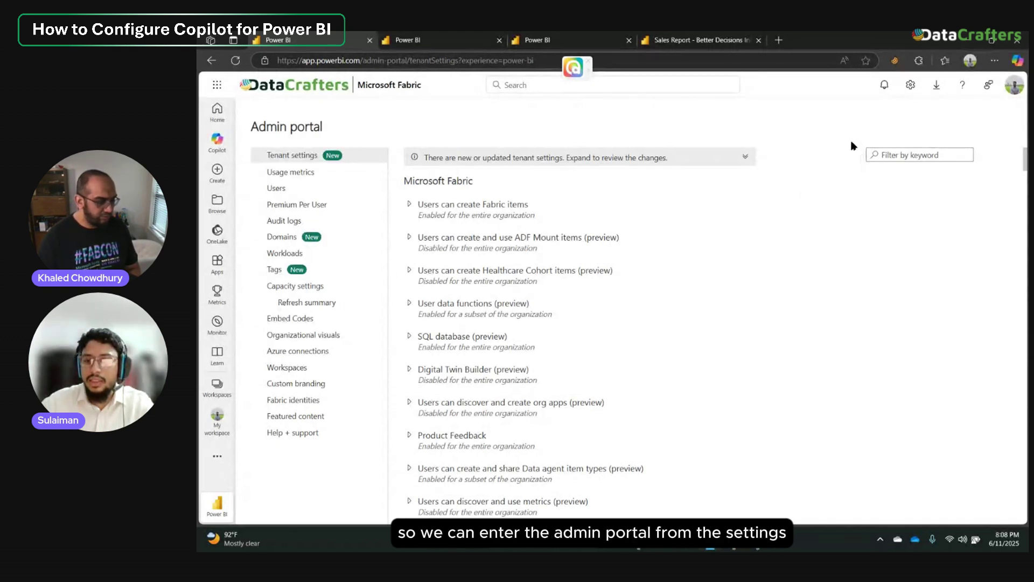
Step: Open the admin portal's tenant settings and filter them by the keyword "copilot"
{"action": "left_click", "coordinate": [911, 84]}
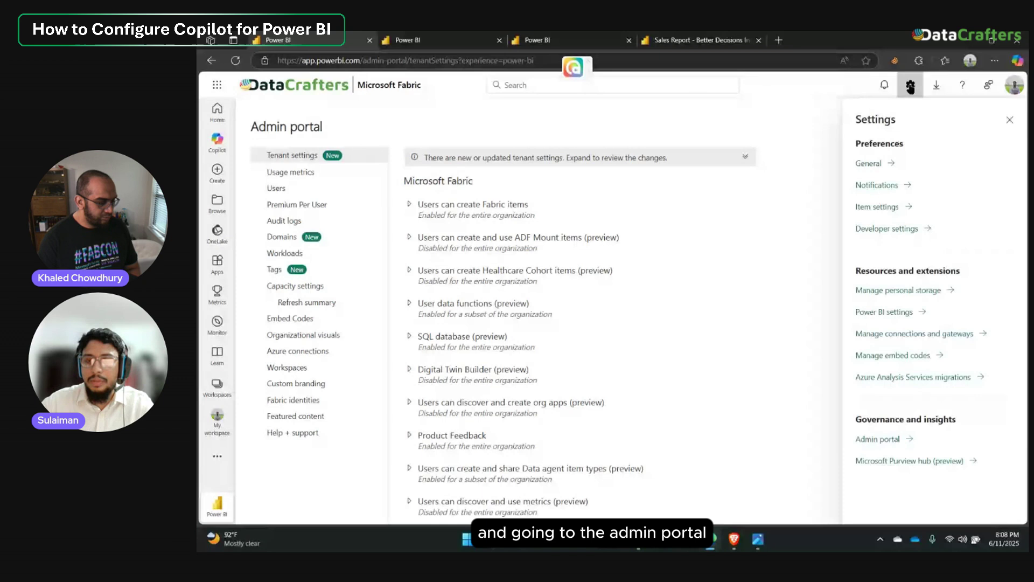
{"action": "left_click", "coordinate": [884, 440]}
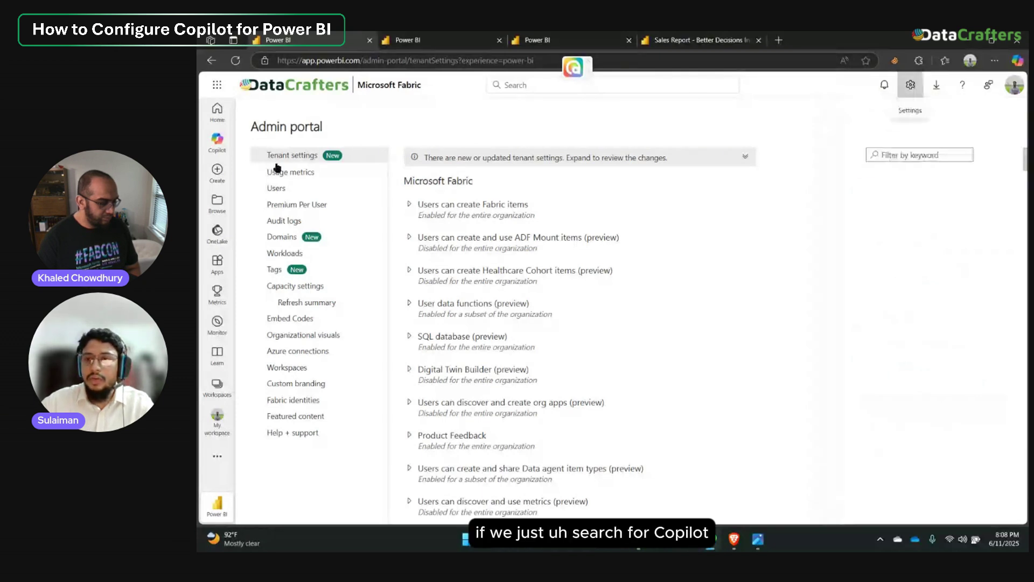
{"action": "left_click", "coordinate": [908, 152]}
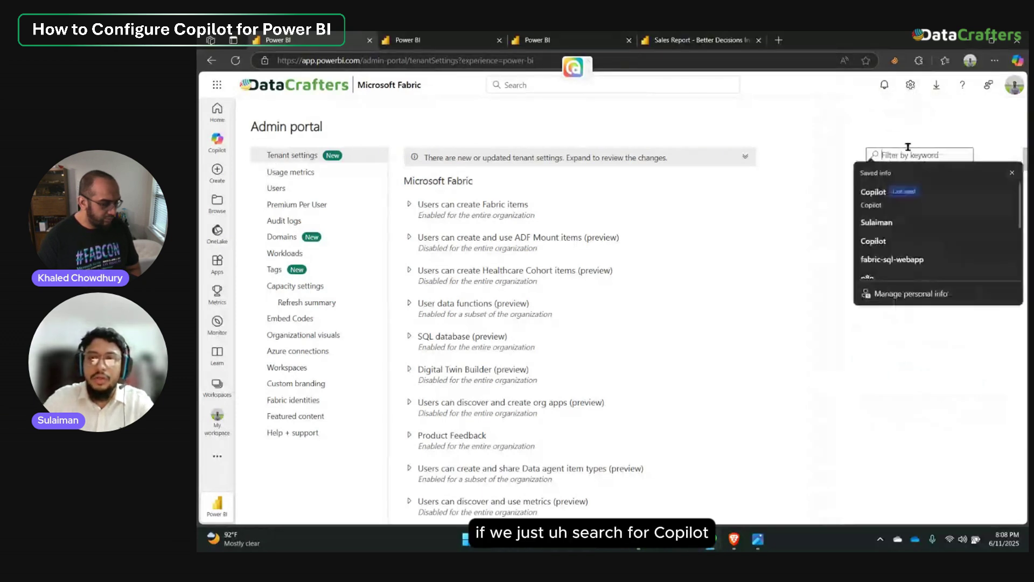
{"action": "type", "text": "copilot"}
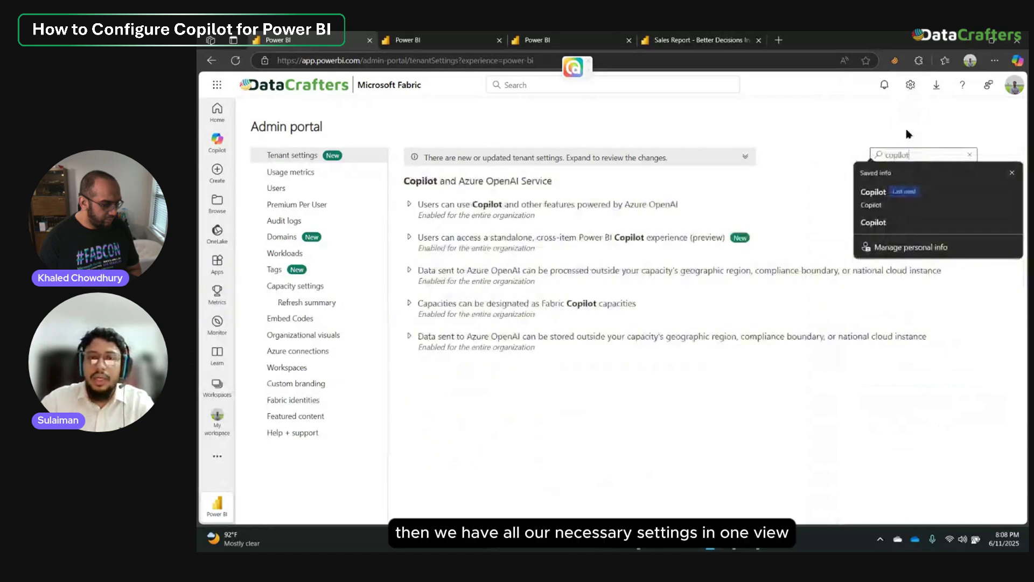
{"action": "left_click", "coordinate": [836, 132]}
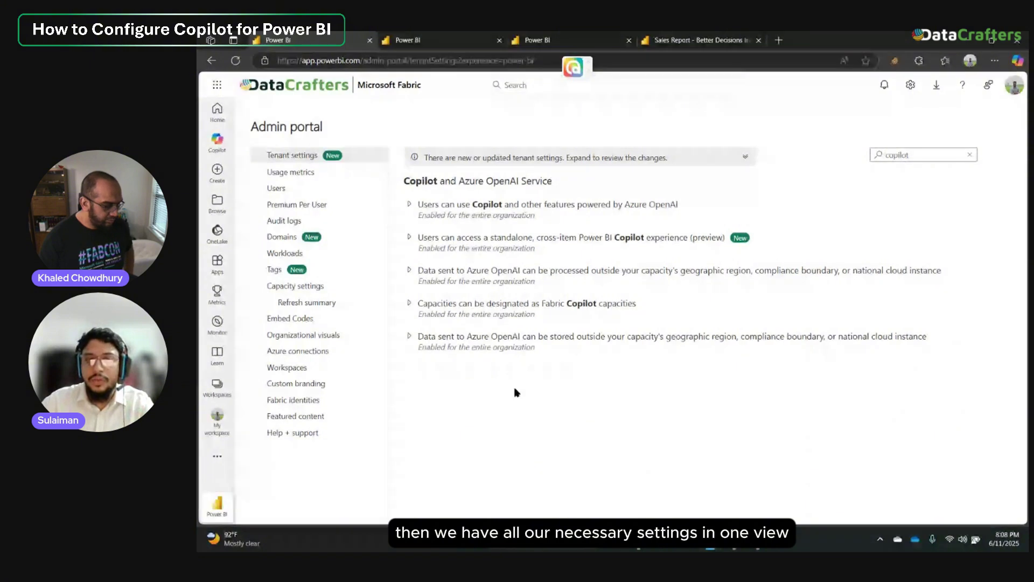
Step: Expand the tenant setting "Users can use Copilot and other features powered by Azure OpenAI" and review its toggle and scope options
{"action": "left_click", "coordinate": [446, 215]}
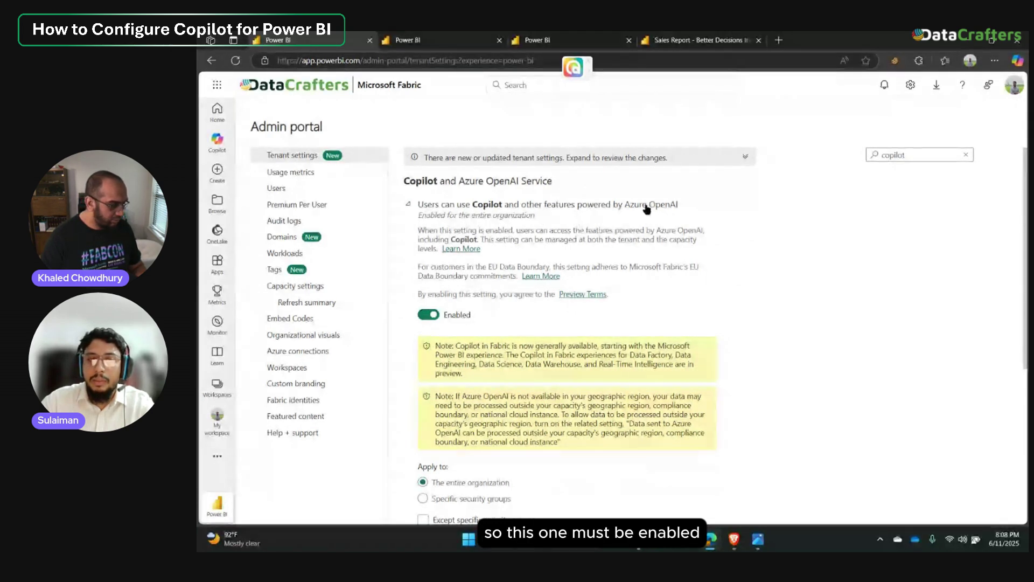
{"action": "scroll", "coordinate": [518, 291], "scroll_direction": "down", "scroll_amount": 1}
{"action": "scroll", "coordinate": [466, 254], "scroll_direction": "down", "scroll_amount": 1}
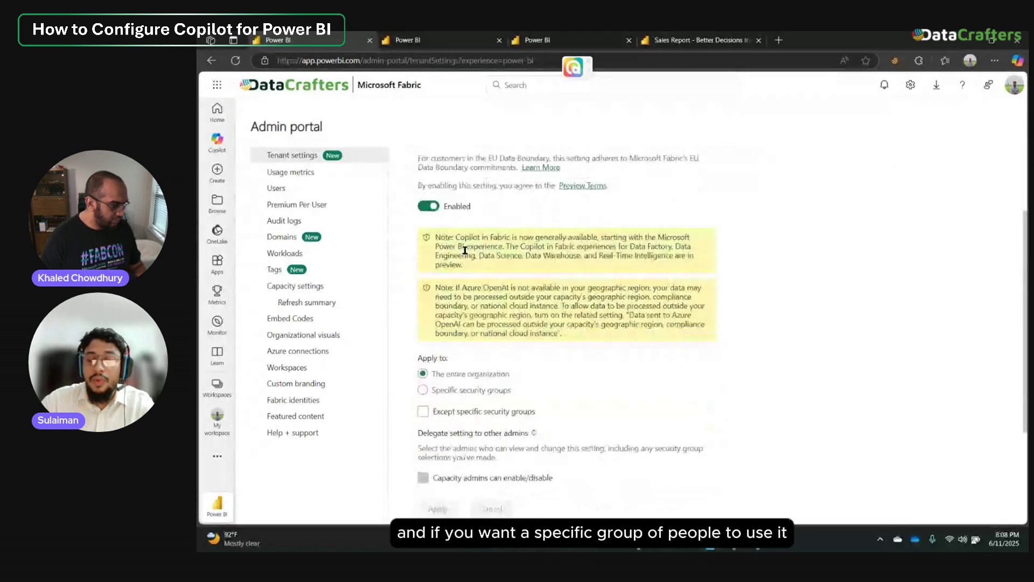
{"action": "scroll", "coordinate": [465, 251], "scroll_direction": "down", "scroll_amount": 1}
Step: Try applying the Azure OpenAI Copilot features setting to specific security groups, and discard the change
{"action": "left_click", "coordinate": [499, 337]}
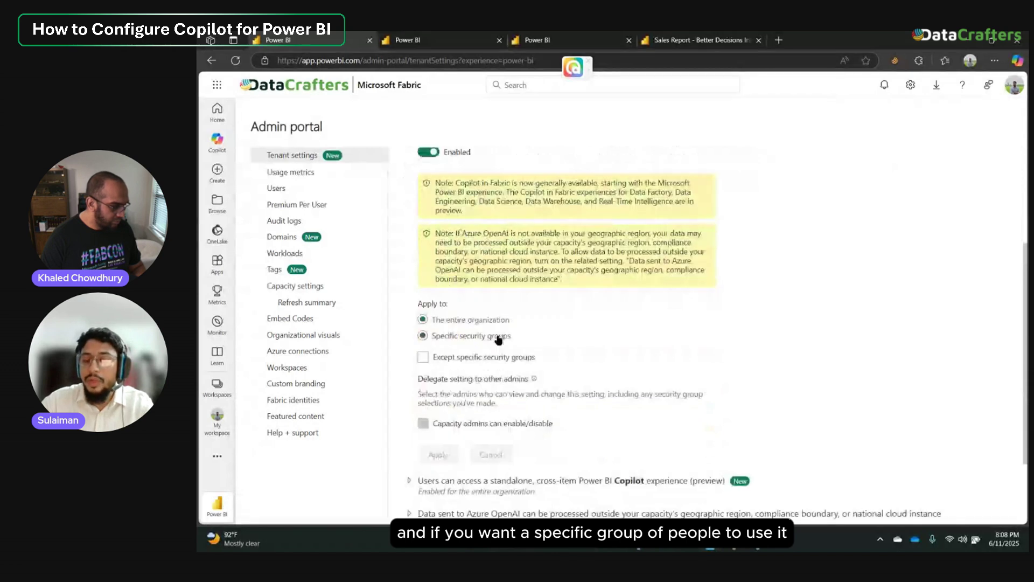
{"action": "left_click", "coordinate": [504, 322]}
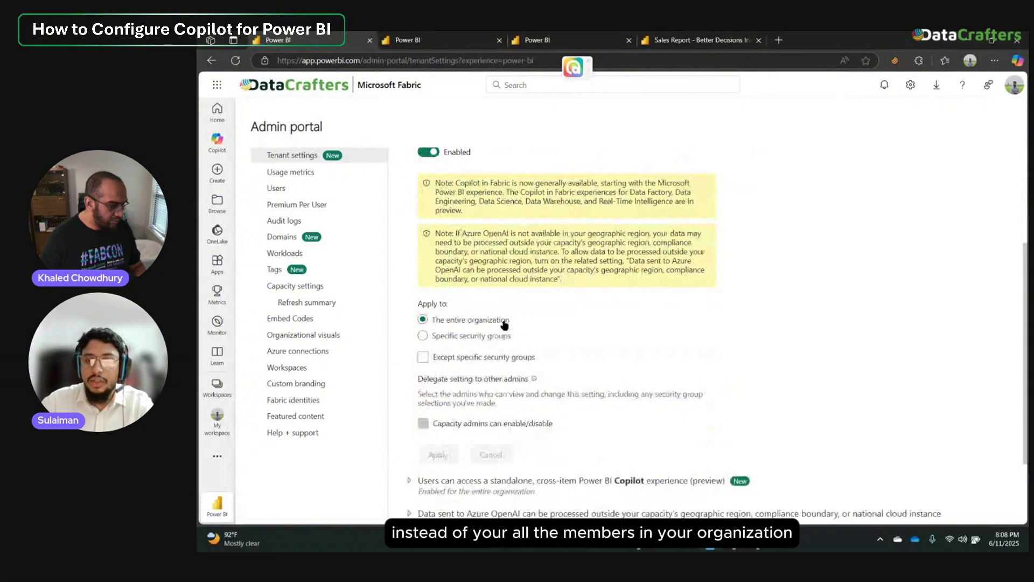
{"action": "left_click", "coordinate": [476, 339]}
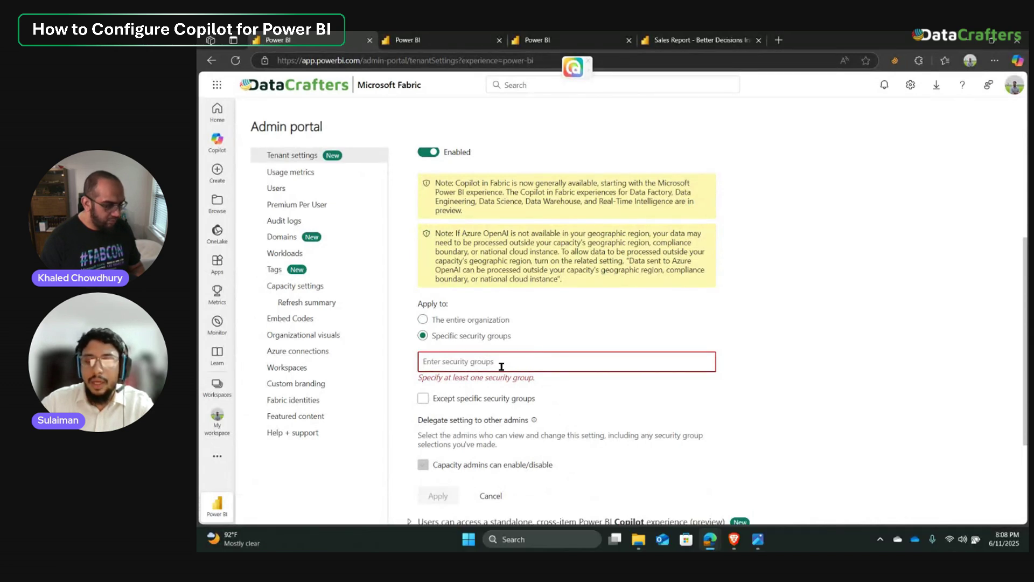
{"action": "left_click", "coordinate": [494, 321]}
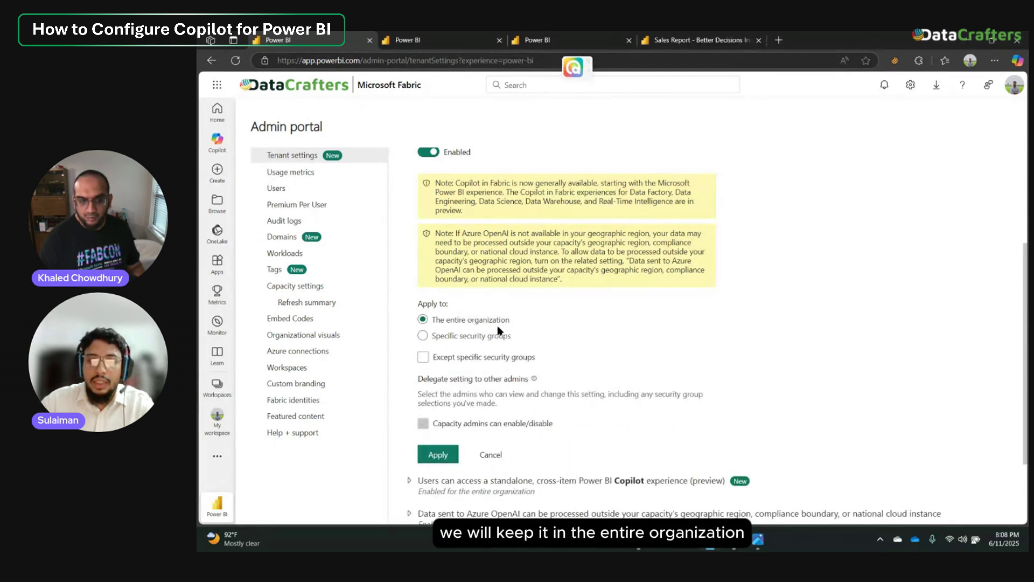
{"action": "left_click", "coordinate": [495, 454]}
Step: Expand the tenant setting "Capacities can be designated as Fabric Copilot capacities" and review its toggle and scope options
{"action": "scroll", "coordinate": [793, 217], "scroll_direction": "down", "scroll_amount": 2}
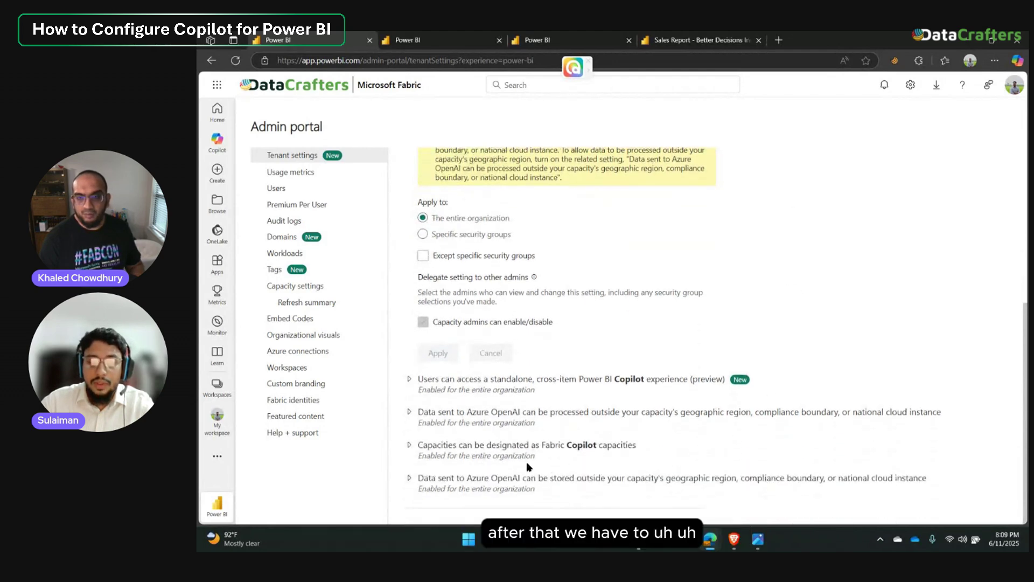
{"action": "left_click", "coordinate": [500, 456]}
{"action": "scroll", "coordinate": [680, 324], "scroll_direction": "down", "scroll_amount": 4}
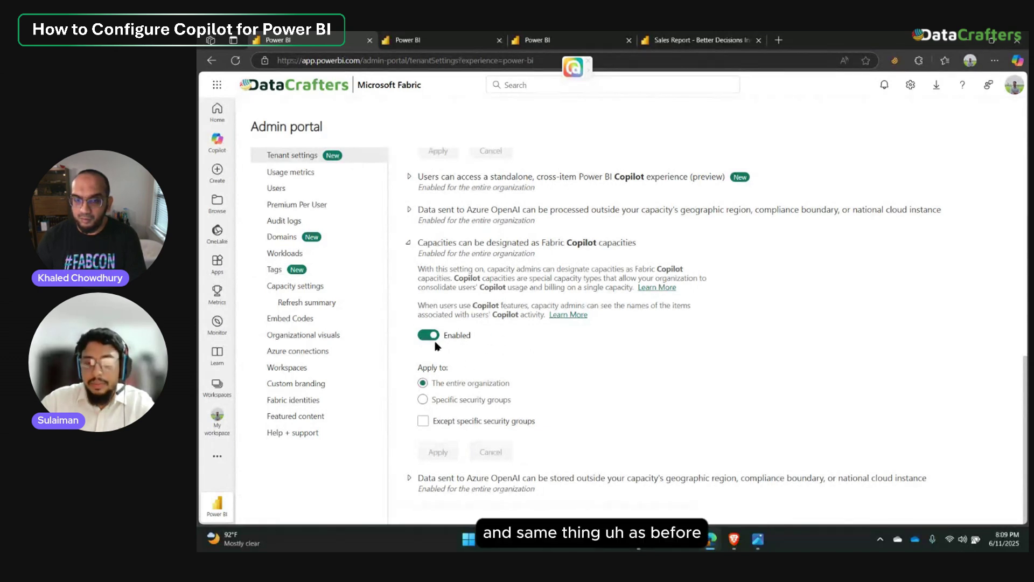
{"action": "scroll", "coordinate": [506, 351], "scroll_direction": "up", "scroll_amount": 1}
{"action": "scroll", "coordinate": [511, 353], "scroll_direction": "down", "scroll_amount": 1}
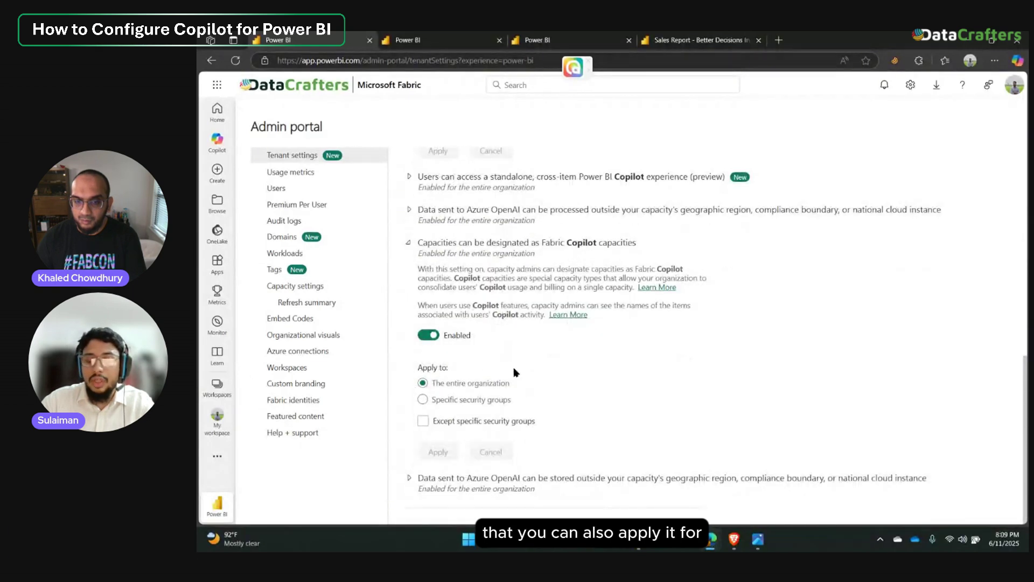
Step: Try applying the Fabric Copilot capacities designation setting to specific security groups, and discard the change
{"action": "left_click", "coordinate": [423, 399]}
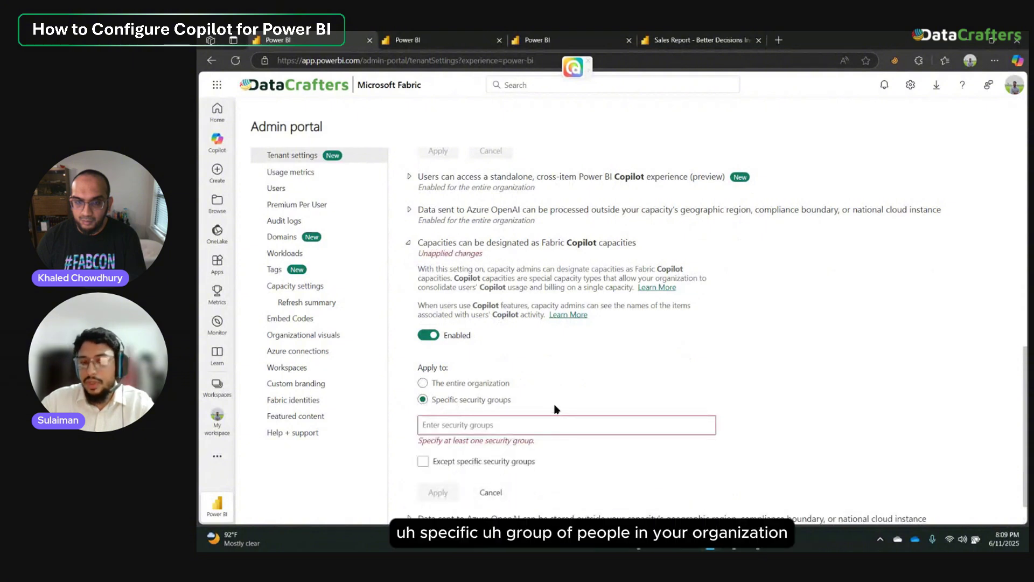
{"action": "left_click", "coordinate": [486, 383]}
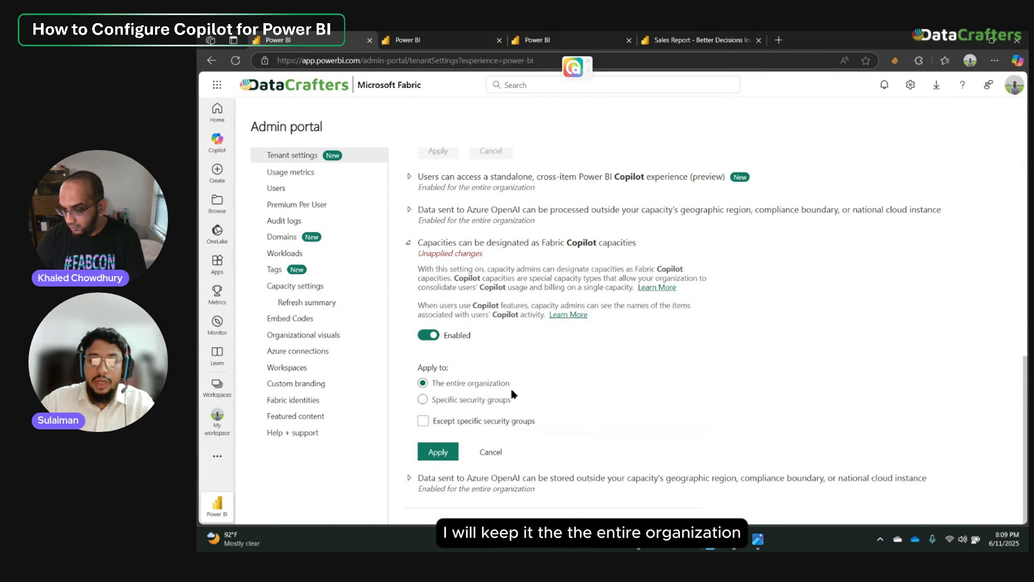
{"action": "left_click", "coordinate": [500, 453]}
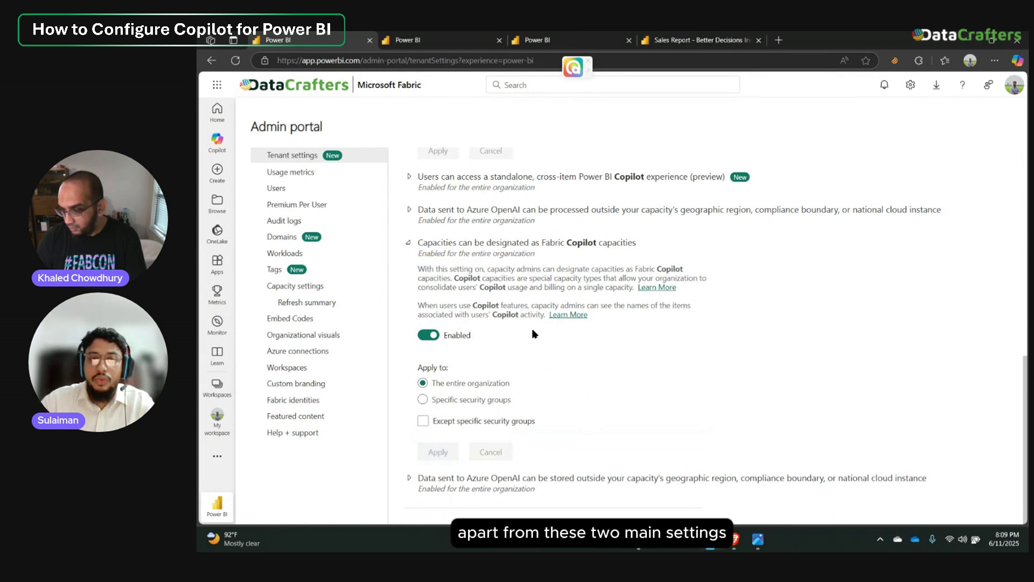
Step: Examine the setting for processing Azure OpenAI data outside the capacity's geographic region, checking its toggle, scope and delegation options
{"action": "scroll", "coordinate": [535, 334], "scroll_direction": "up", "scroll_amount": 4}
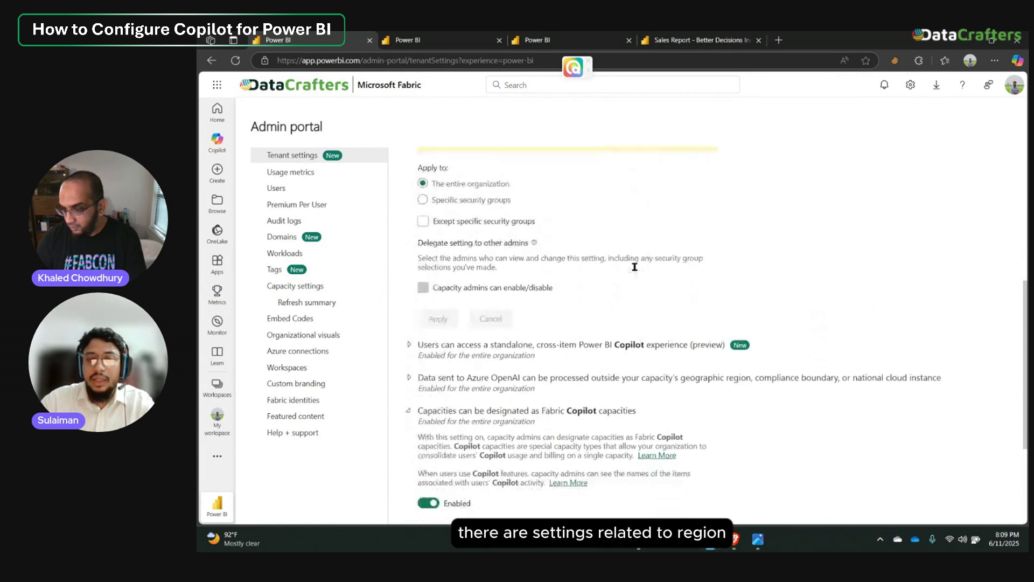
{"action": "scroll", "coordinate": [634, 267], "scroll_direction": "down", "scroll_amount": 4}
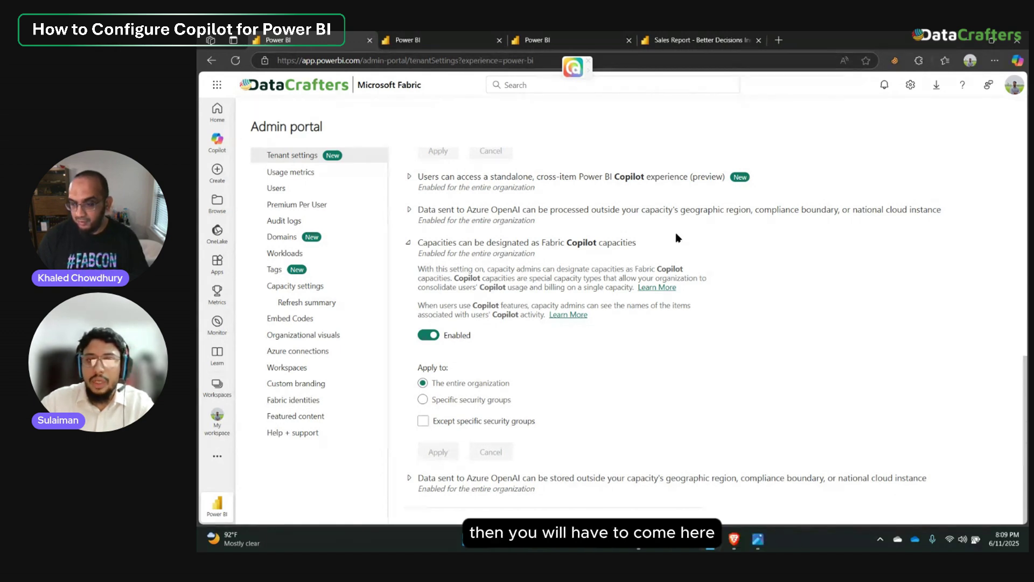
{"action": "left_click", "coordinate": [671, 209]}
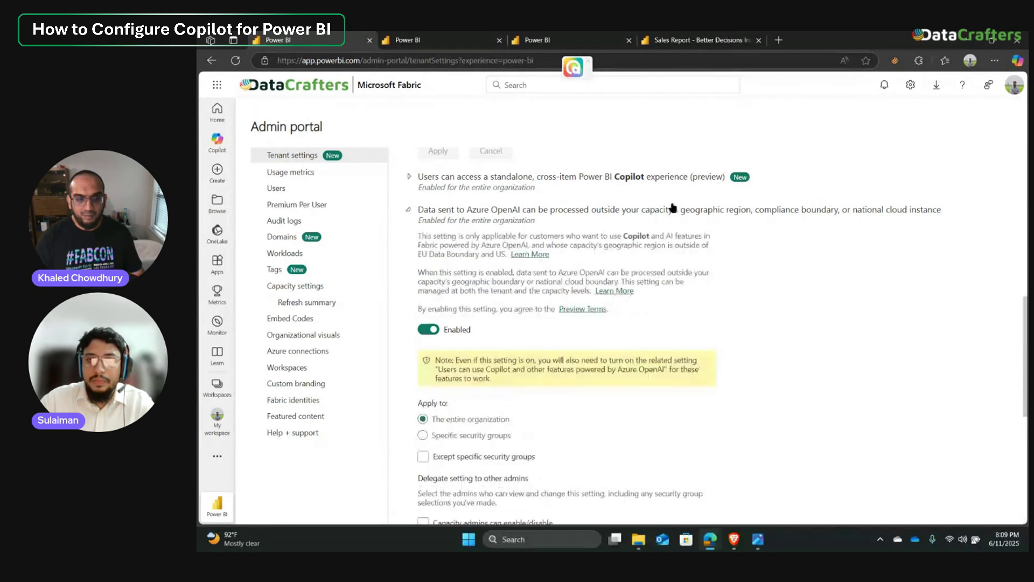
{"action": "scroll", "coordinate": [718, 307], "scroll_direction": "down", "scroll_amount": 1}
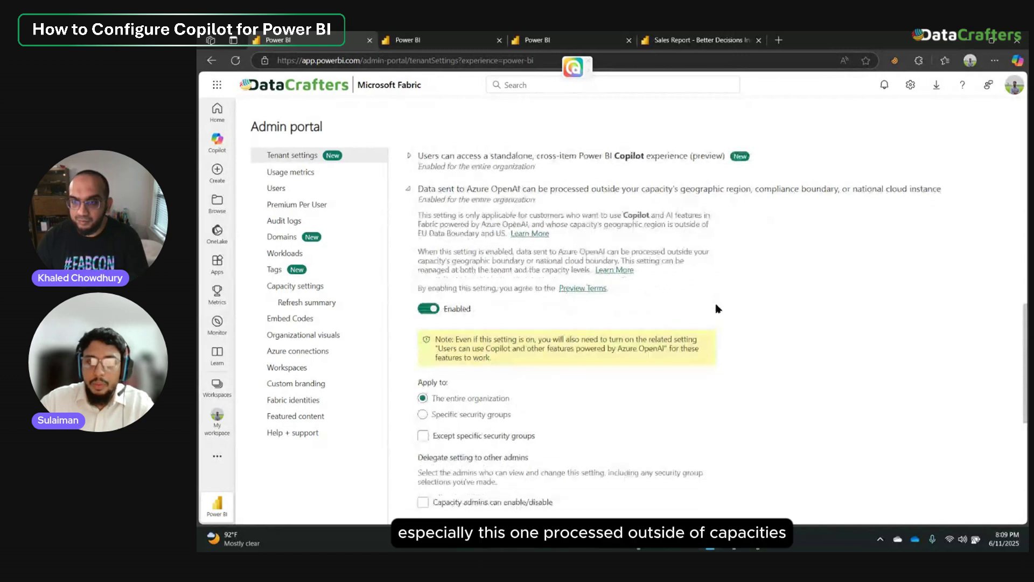
{"action": "scroll", "coordinate": [719, 309], "scroll_direction": "up", "scroll_amount": 1}
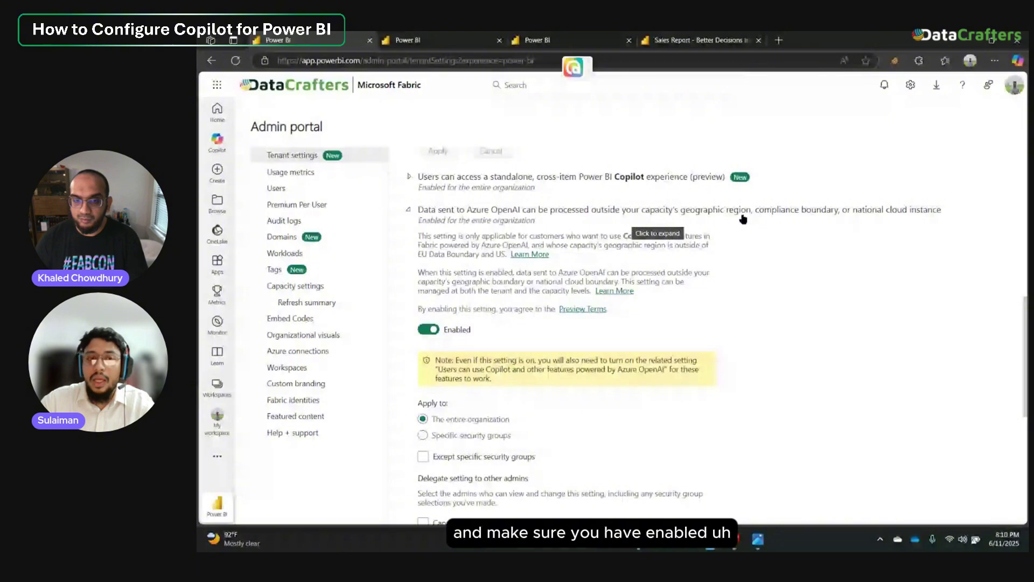
{"action": "scroll", "coordinate": [741, 223], "scroll_direction": "down", "scroll_amount": 1}
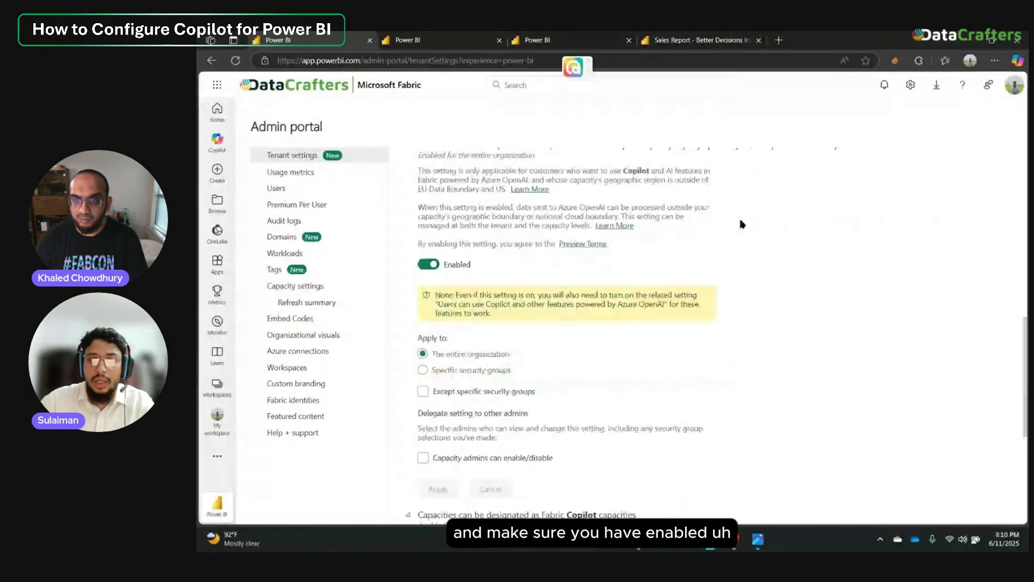
{"action": "scroll", "coordinate": [448, 199], "scroll_direction": "down", "scroll_amount": 1}
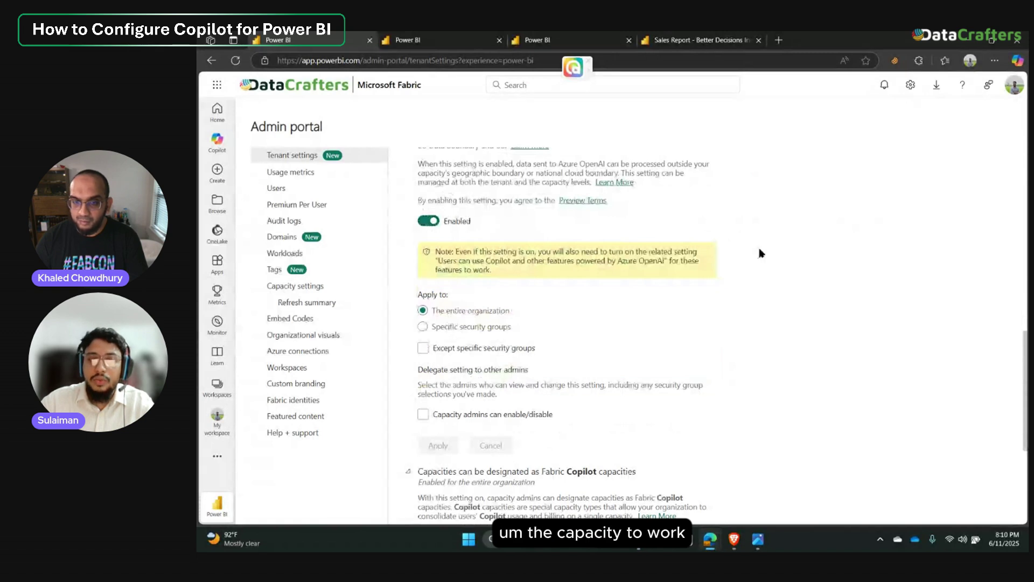
{"action": "scroll", "coordinate": [762, 253], "scroll_direction": "down", "scroll_amount": 2}
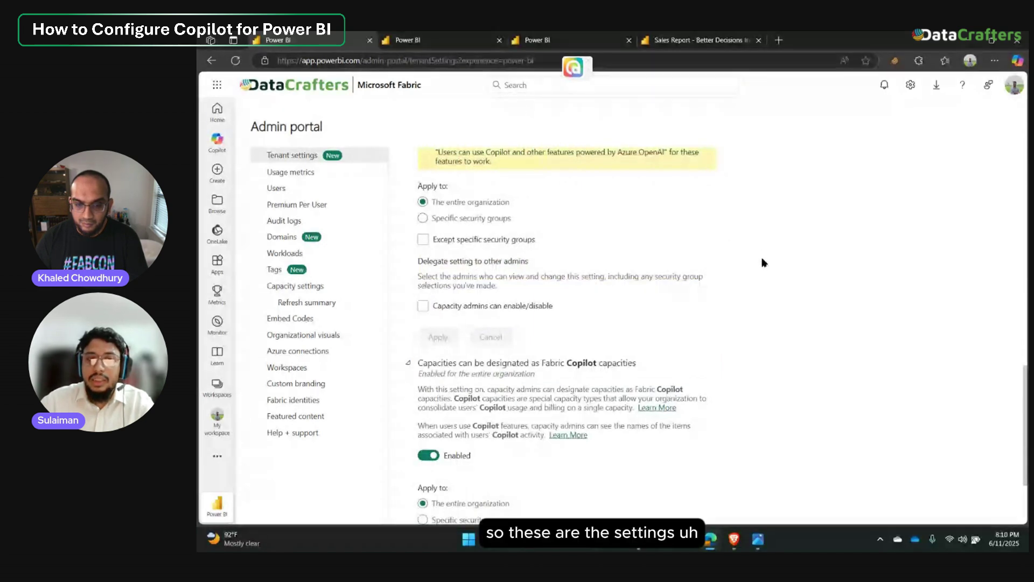
{"action": "scroll", "coordinate": [763, 262], "scroll_direction": "down", "scroll_amount": 3}
{"action": "scroll", "coordinate": [768, 268], "scroll_direction": "up", "scroll_amount": 4}
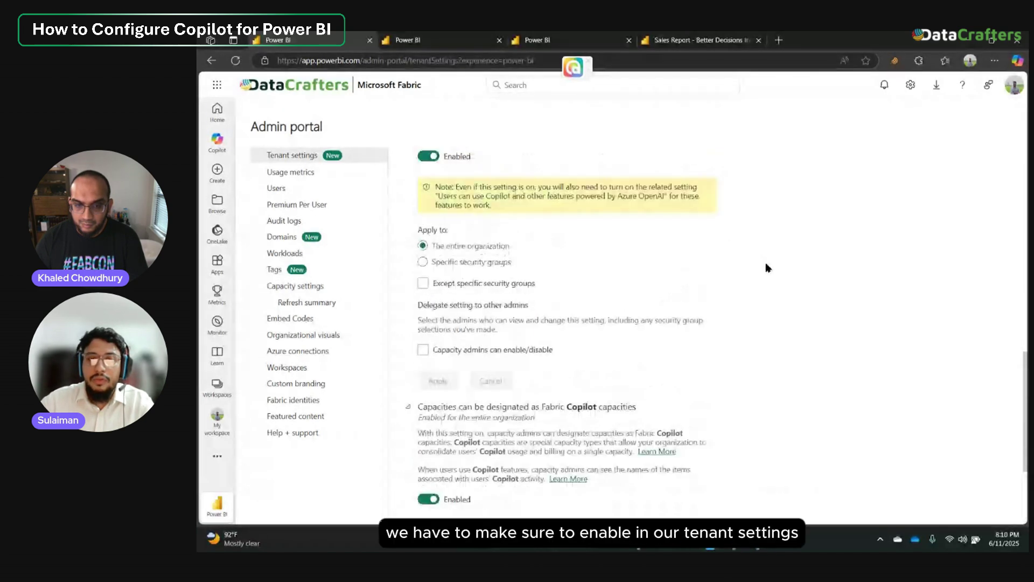
{"action": "scroll", "coordinate": [695, 260], "scroll_direction": "up", "scroll_amount": 3}
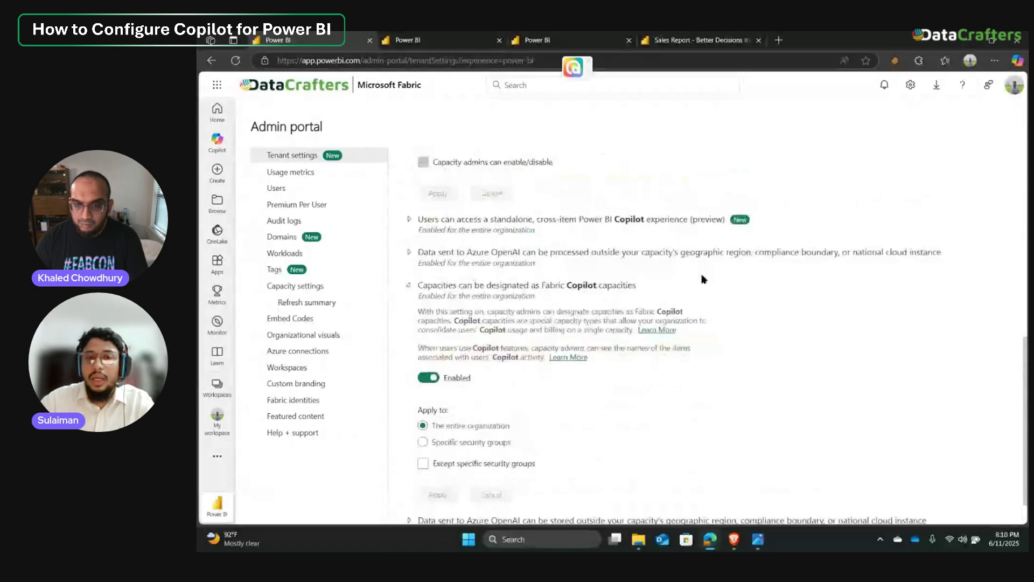
{"action": "scroll", "coordinate": [743, 261], "scroll_direction": "up", "scroll_amount": 1}
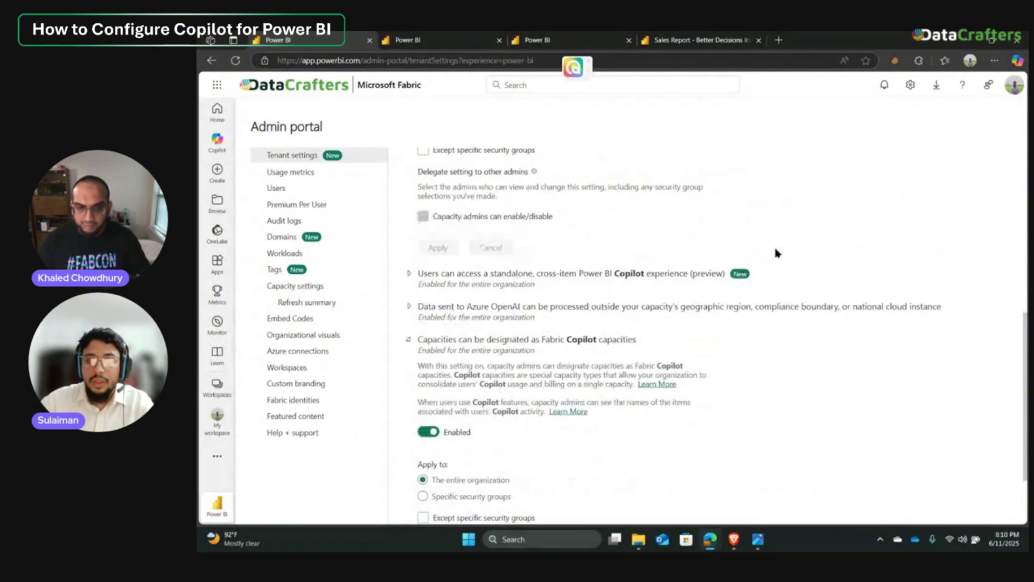
{"action": "scroll", "coordinate": [778, 255], "scroll_direction": "down", "scroll_amount": 2}
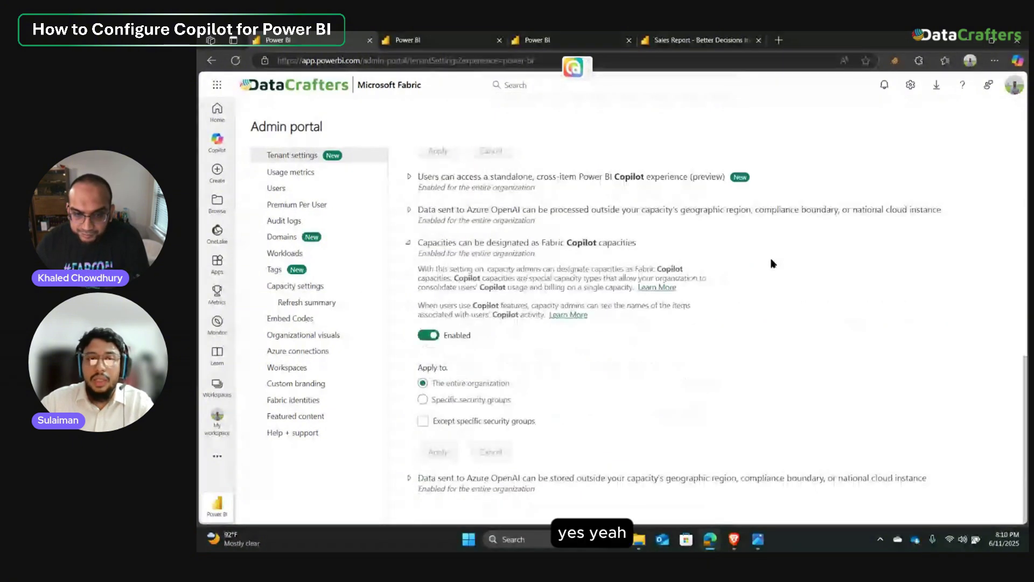
{"action": "scroll", "coordinate": [773, 269], "scroll_direction": "up", "scroll_amount": 4}
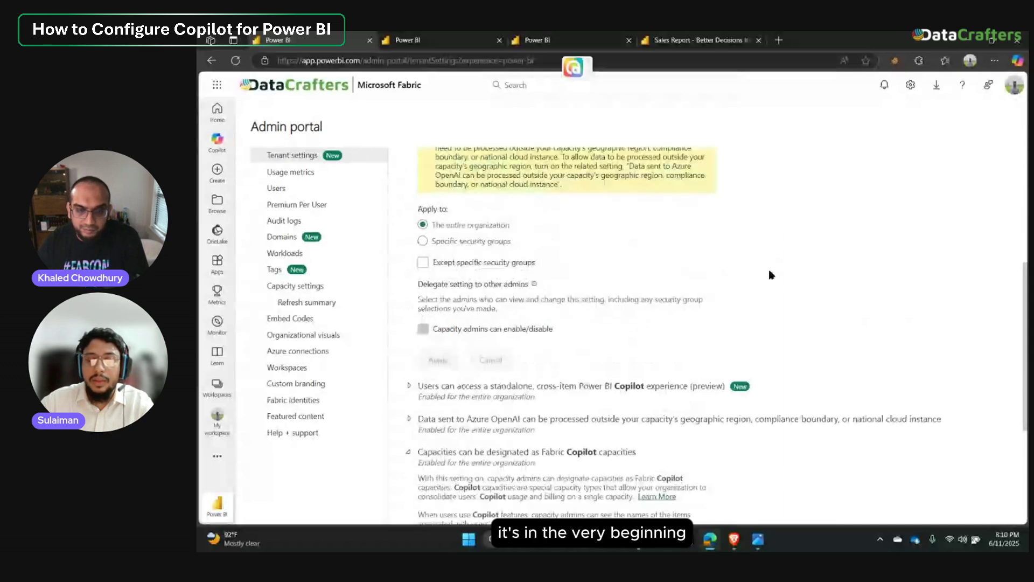
{"action": "scroll", "coordinate": [771, 276], "scroll_direction": "up", "scroll_amount": 1}
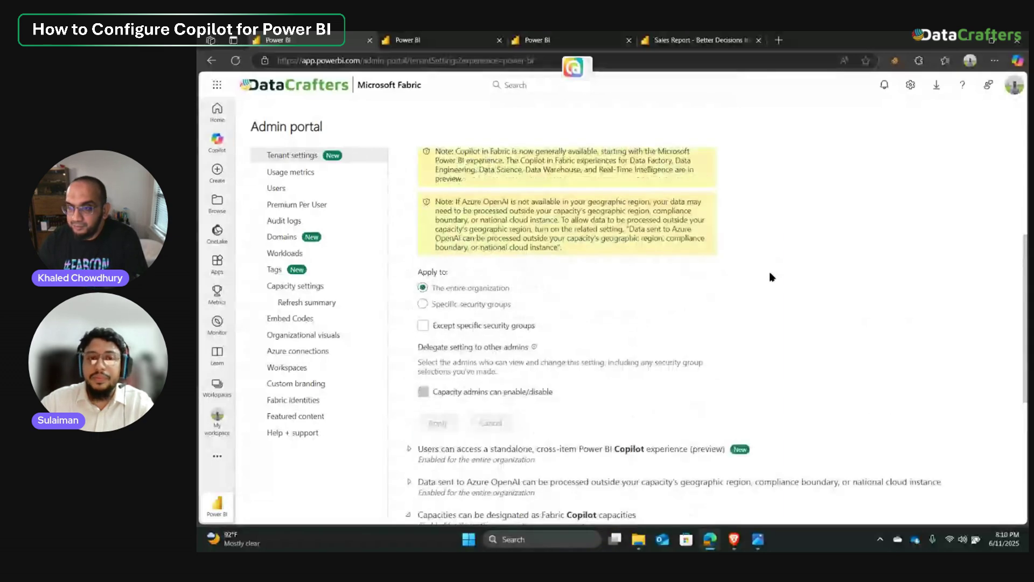
Step: Collapse the expanded Azure OpenAI features and Fabric Copilot capacities settings in the tenant settings
{"action": "scroll", "coordinate": [770, 273], "scroll_direction": "up", "scroll_amount": 3}
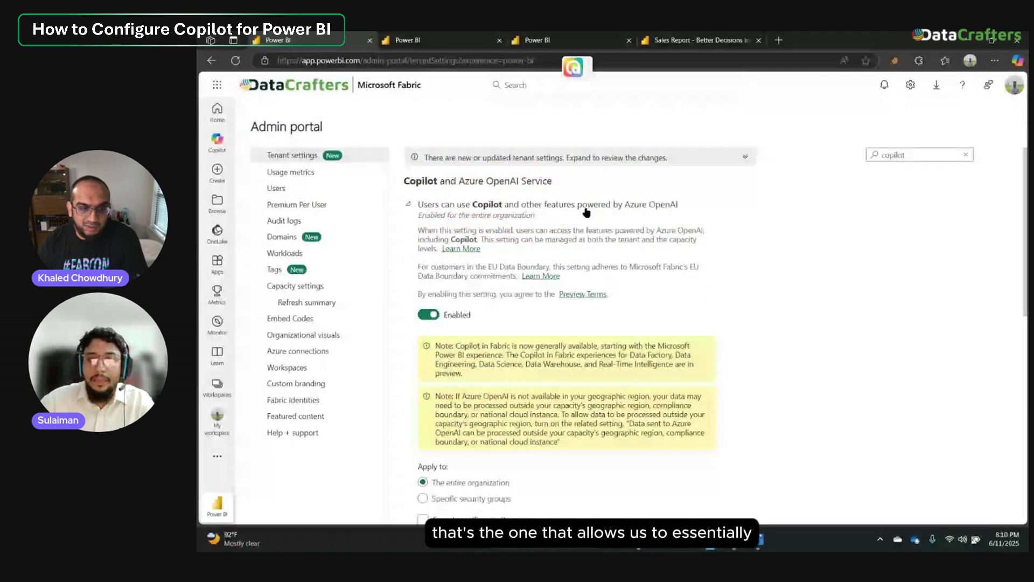
{"action": "left_click", "coordinate": [586, 212]}
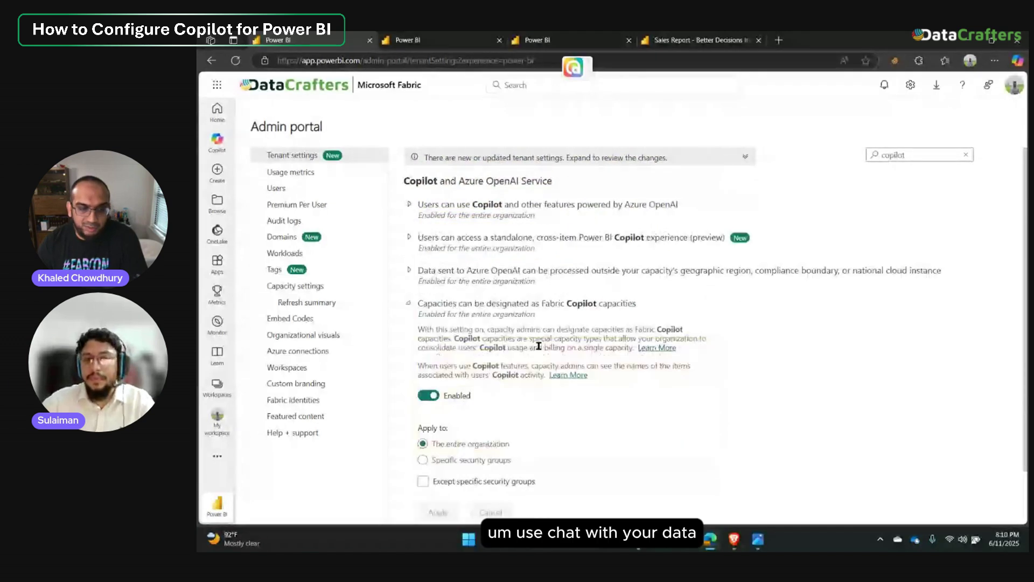
{"action": "left_click", "coordinate": [522, 322]}
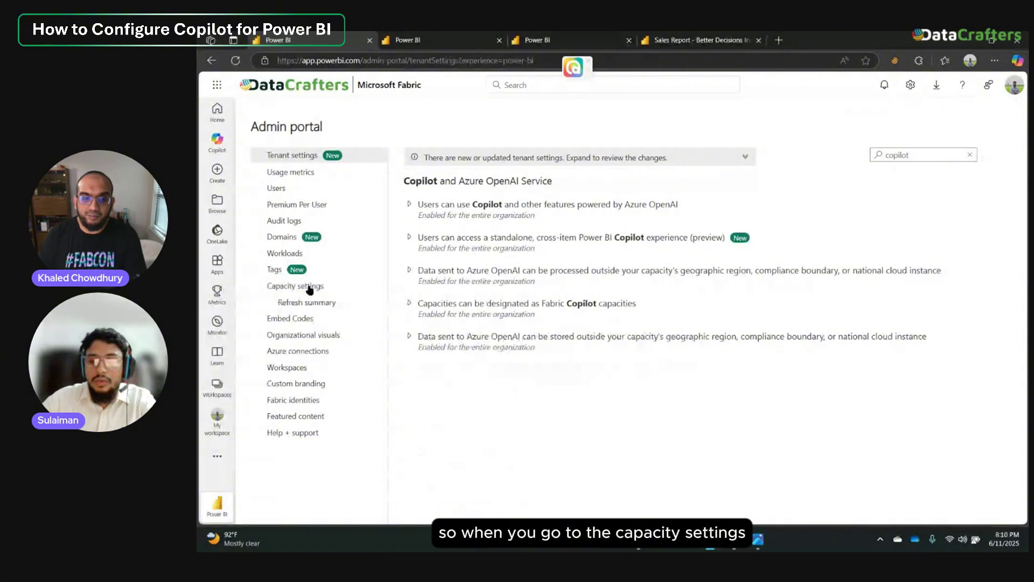
Step: View the fcctest capacity in the fabric capacity.png image, and expand the Copilot capacity setting on that capacity's admin portal page
{"action": "left_click", "coordinate": [758, 542]}
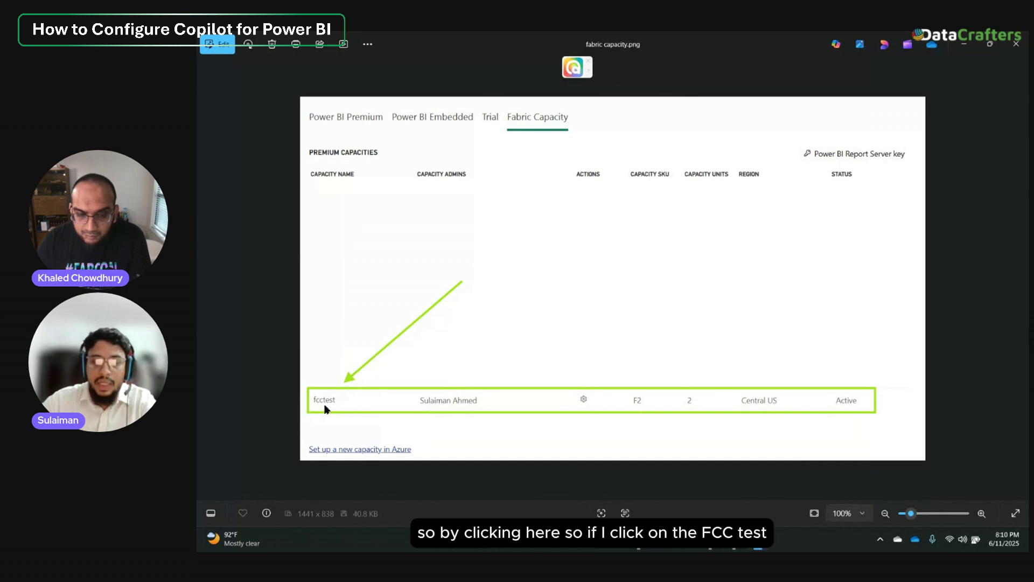
{"action": "left_click", "coordinate": [966, 50]}
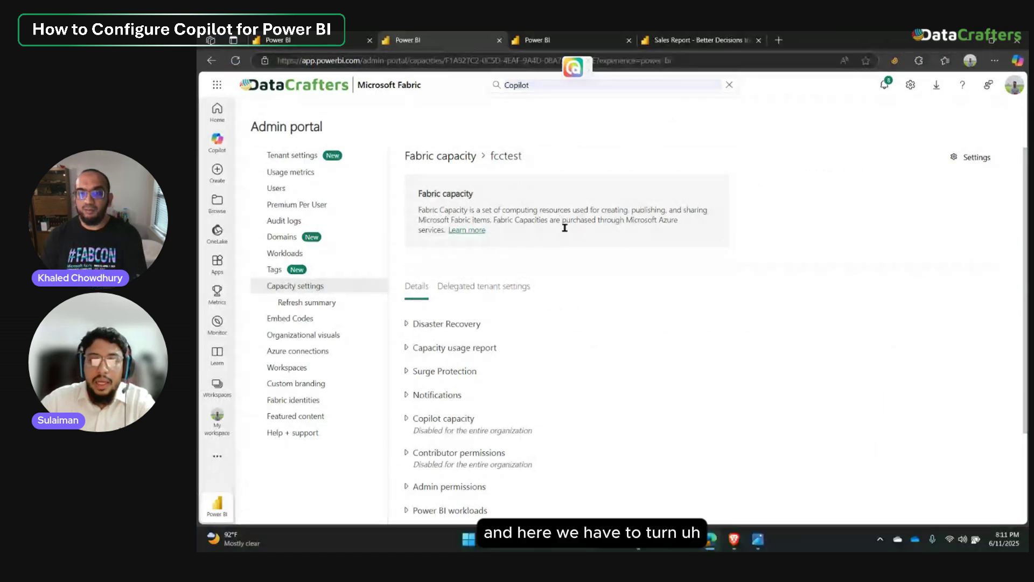
{"action": "scroll", "coordinate": [596, 273], "scroll_direction": "down", "scroll_amount": 1}
{"action": "scroll", "coordinate": [597, 276], "scroll_direction": "down", "scroll_amount": 1}
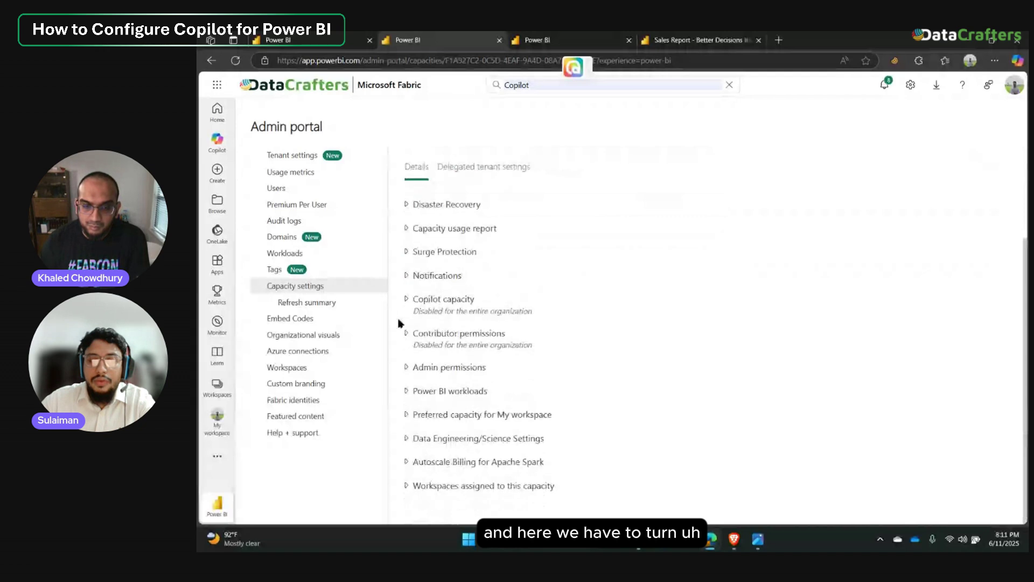
{"action": "left_click", "coordinate": [442, 302]}
{"action": "scroll", "coordinate": [442, 305], "scroll_direction": "down", "scroll_amount": 2}
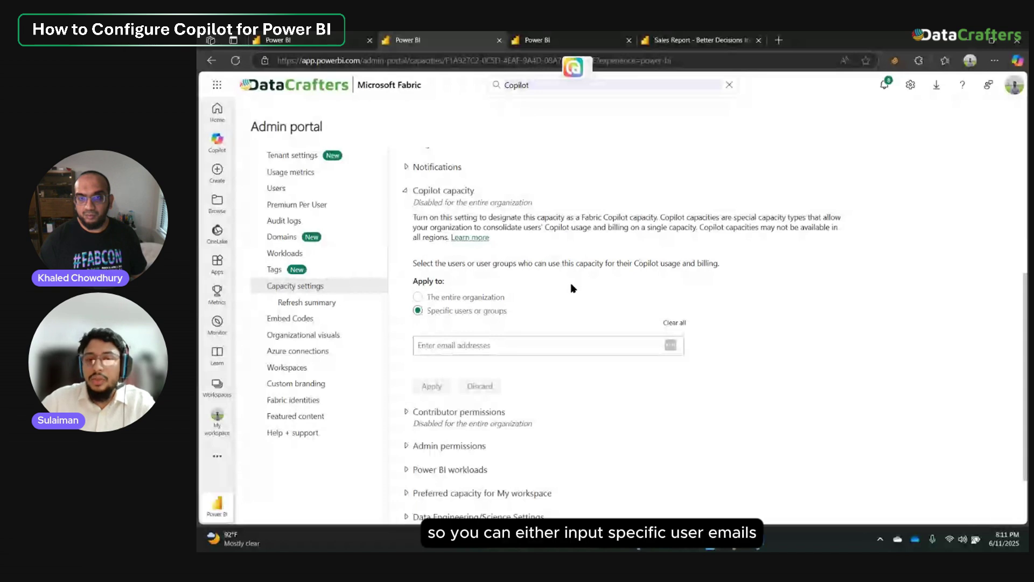
Step: Add the two colleagues as specific users of the Copilot capacity setting and apply the change
{"action": "left_click", "coordinate": [544, 346]}
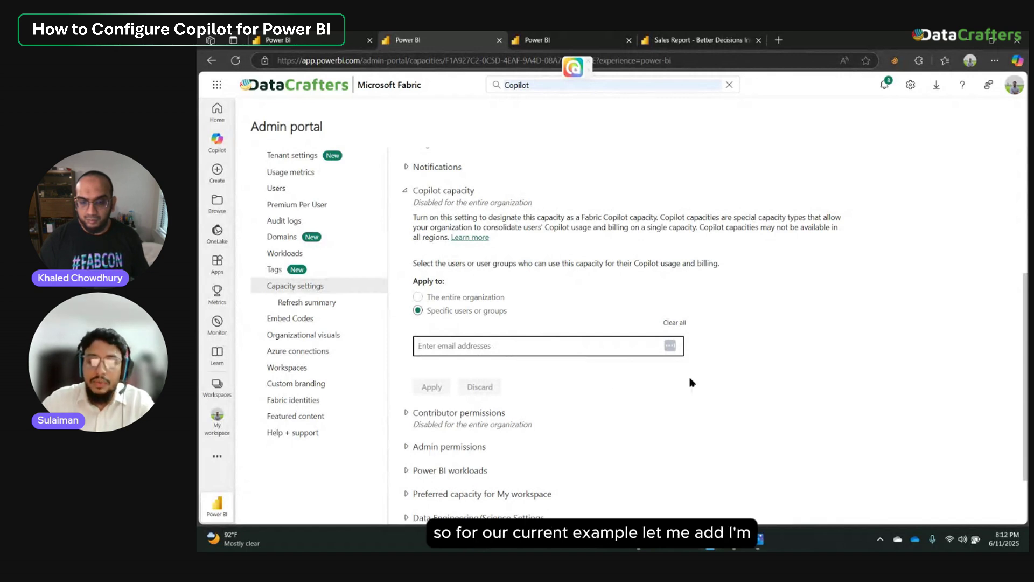
{"action": "type", "text": "sulaima"}
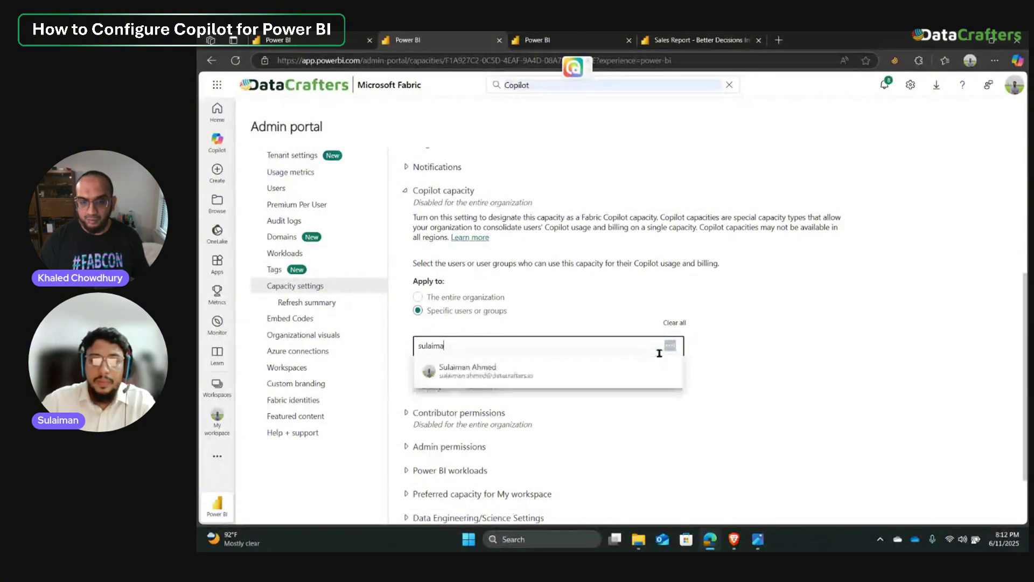
{"action": "left_click", "coordinate": [556, 372]}
{"action": "type", "text": "khaled"}
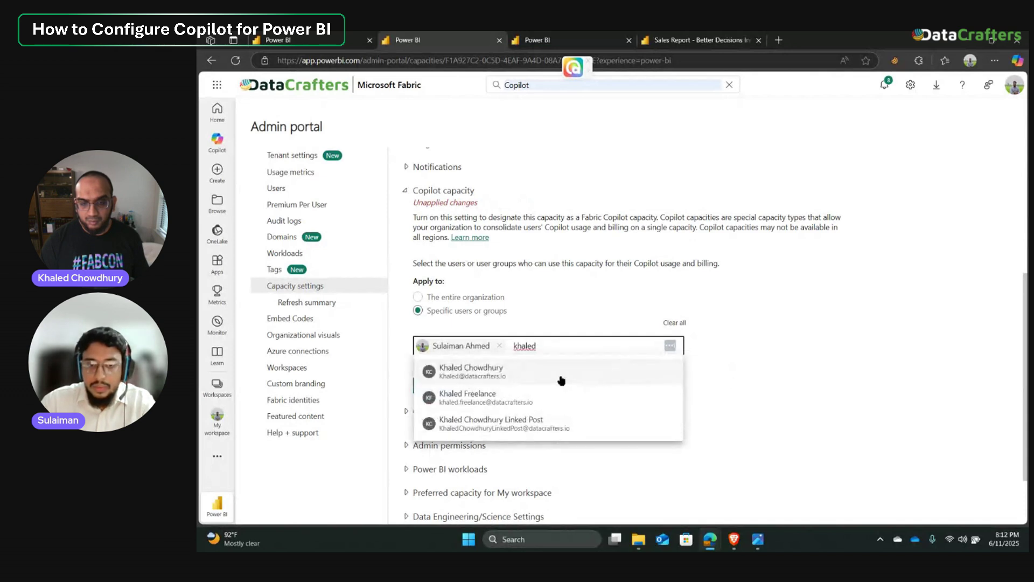
{"action": "left_click", "coordinate": [566, 374]}
{"action": "left_click", "coordinate": [431, 403]}
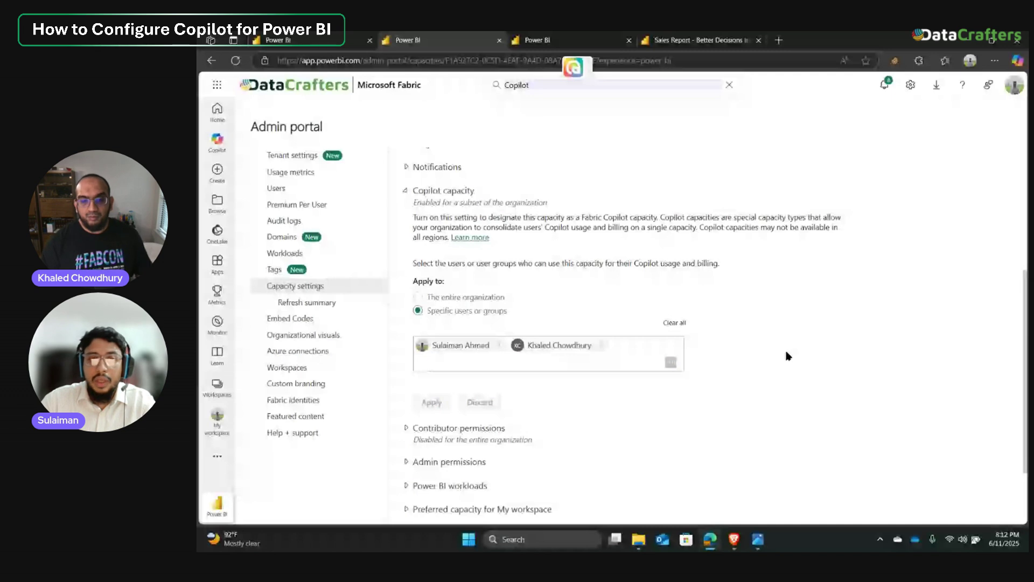
{"action": "scroll", "coordinate": [786, 341], "scroll_direction": "down", "scroll_amount": 1}
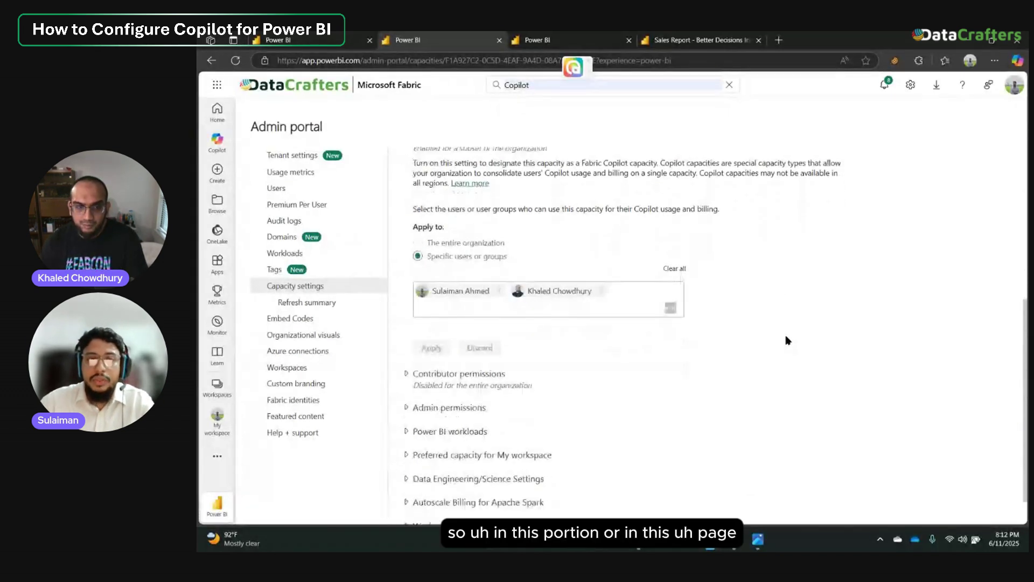
{"action": "scroll", "coordinate": [786, 340], "scroll_direction": "up", "scroll_amount": 1}
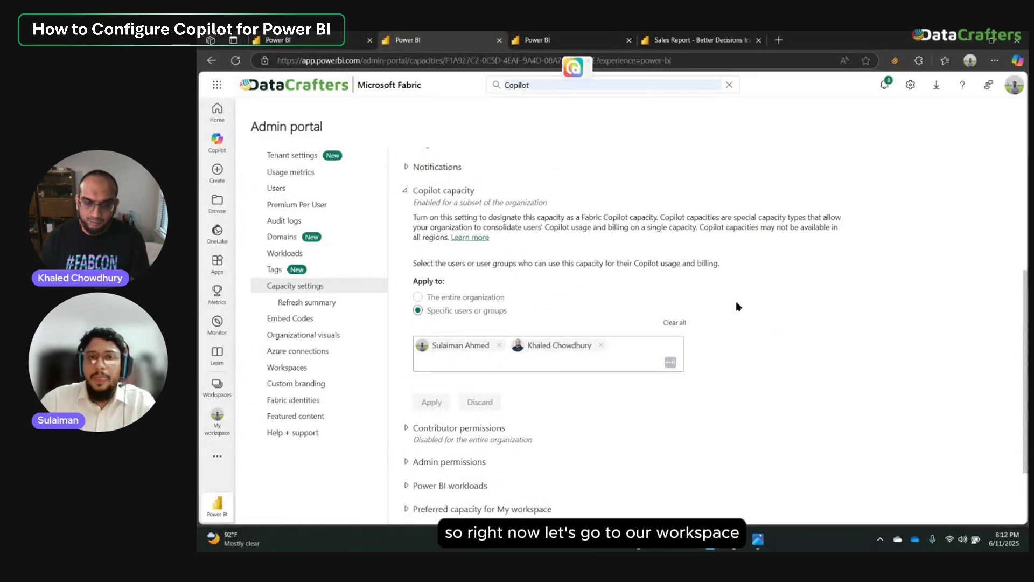
Step: Check the license configuration in the CV-Report workspace settings and close the settings
{"action": "left_click", "coordinate": [544, 40]}
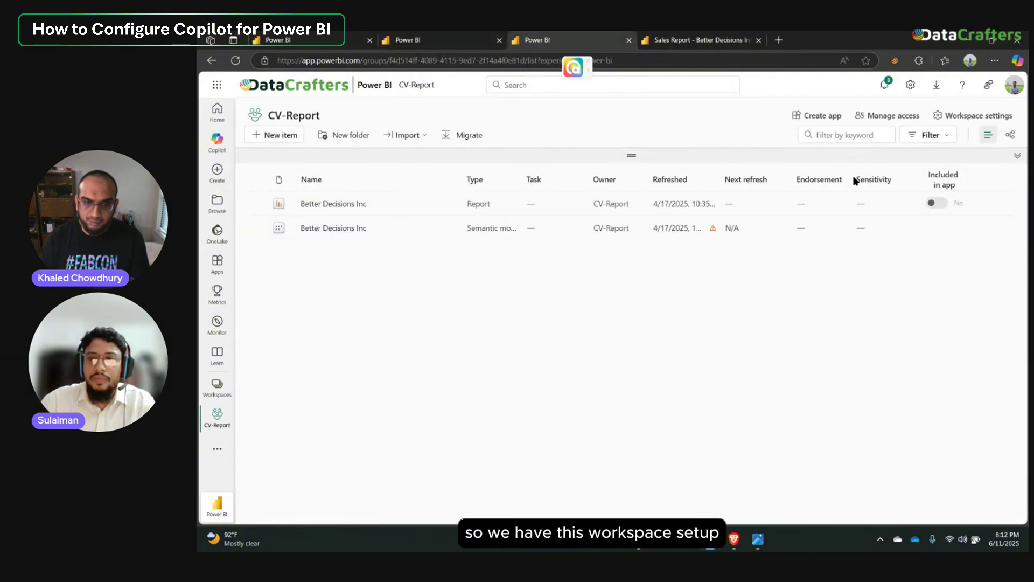
{"action": "left_click", "coordinate": [964, 117]}
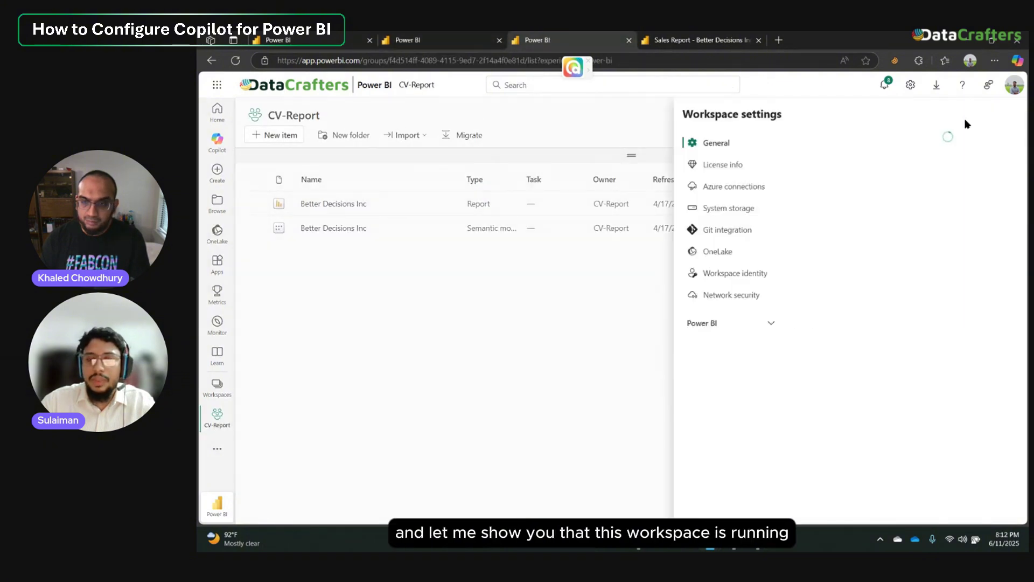
{"action": "left_click", "coordinate": [609, 165]}
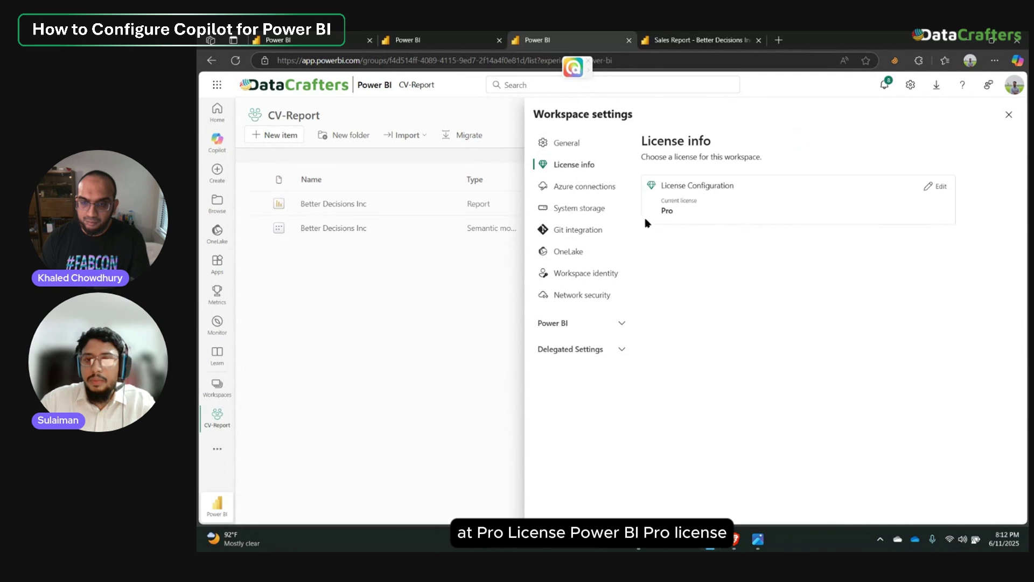
{"action": "left_click", "coordinate": [461, 296]}
Step: Open the Better Decisions Inc report, reload it, and open Copilot for the Sales Report page
{"action": "left_click", "coordinate": [357, 205]}
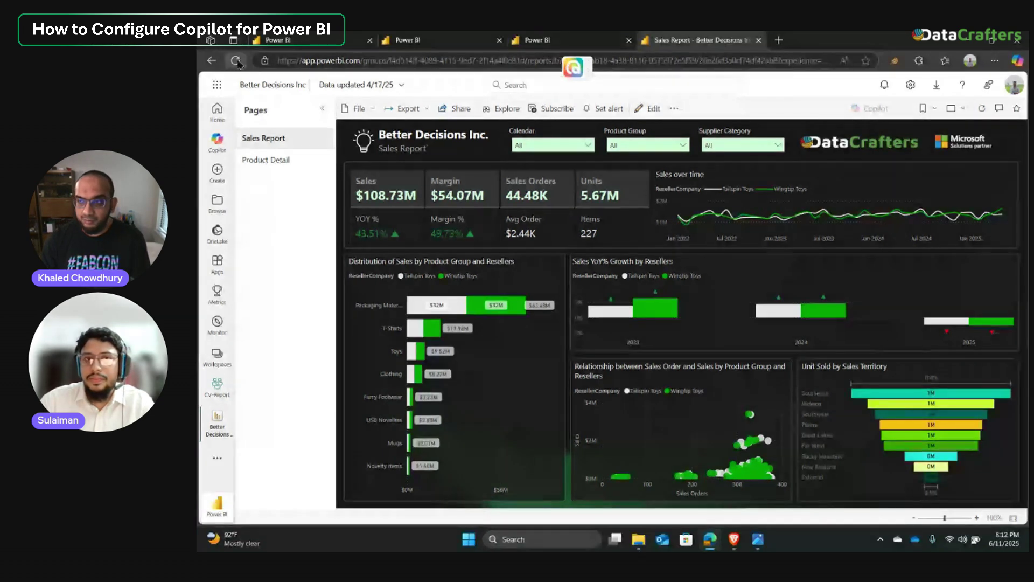
{"action": "key", "text": "F5"}
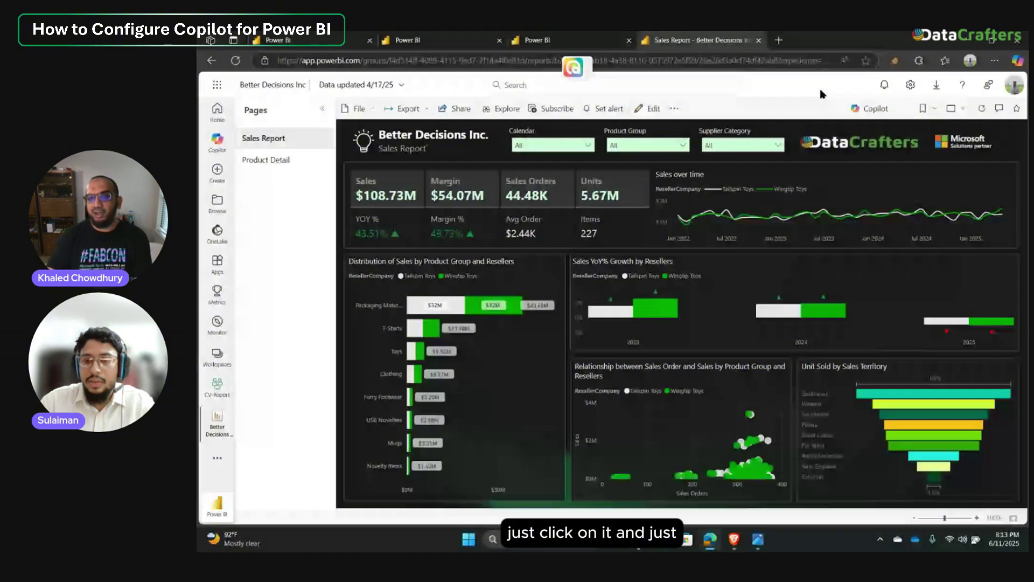
{"action": "left_click", "coordinate": [866, 106]}
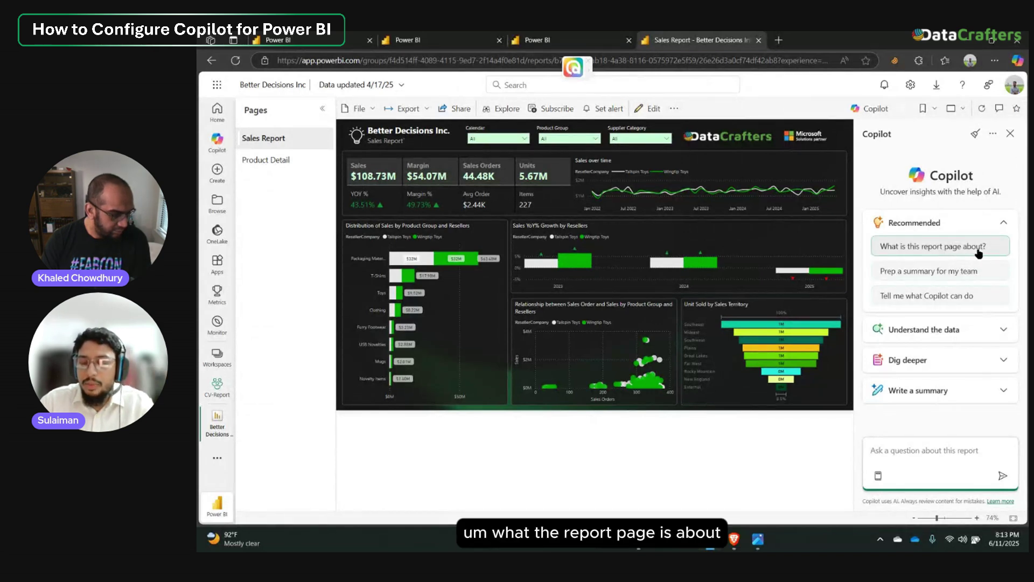
Step: Expand the "Understand the data" and "Dig deeper" prompt groups, and run Copilot's suggested prompt "Prep a summary for my team"
{"action": "left_click", "coordinate": [1004, 331]}
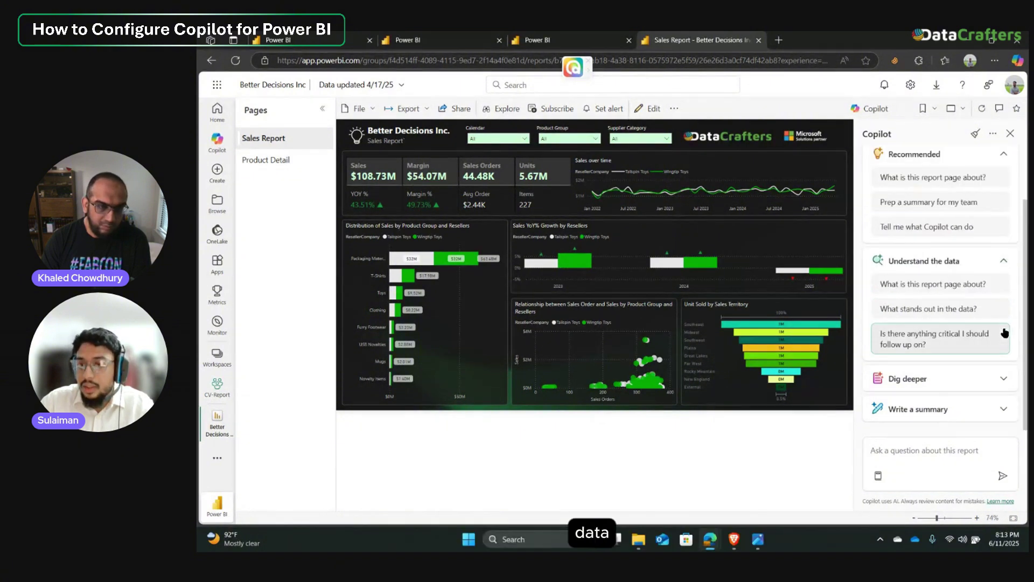
{"action": "left_click", "coordinate": [1005, 378]}
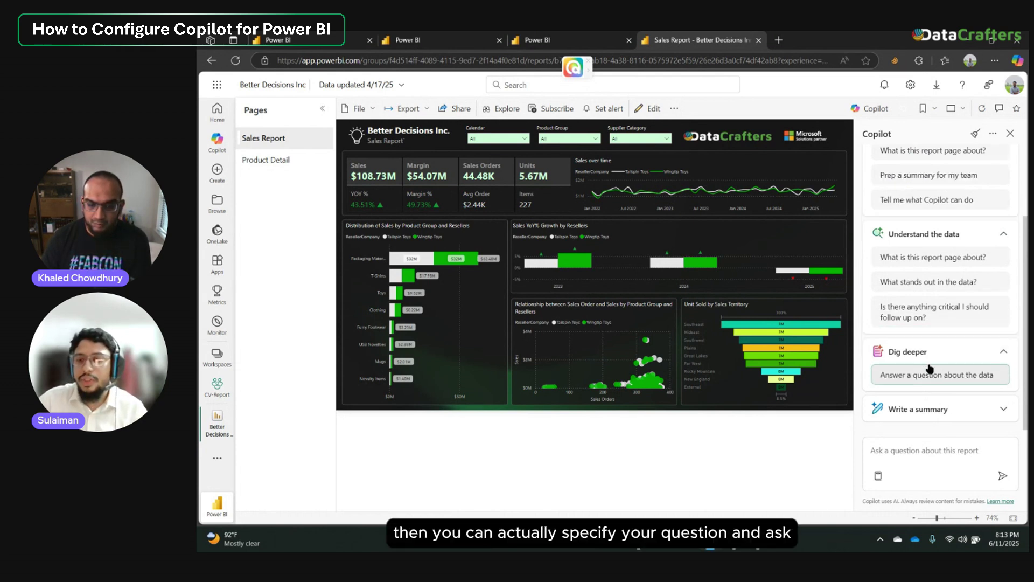
{"action": "scroll", "coordinate": [937, 350], "scroll_direction": "up", "scroll_amount": 4}
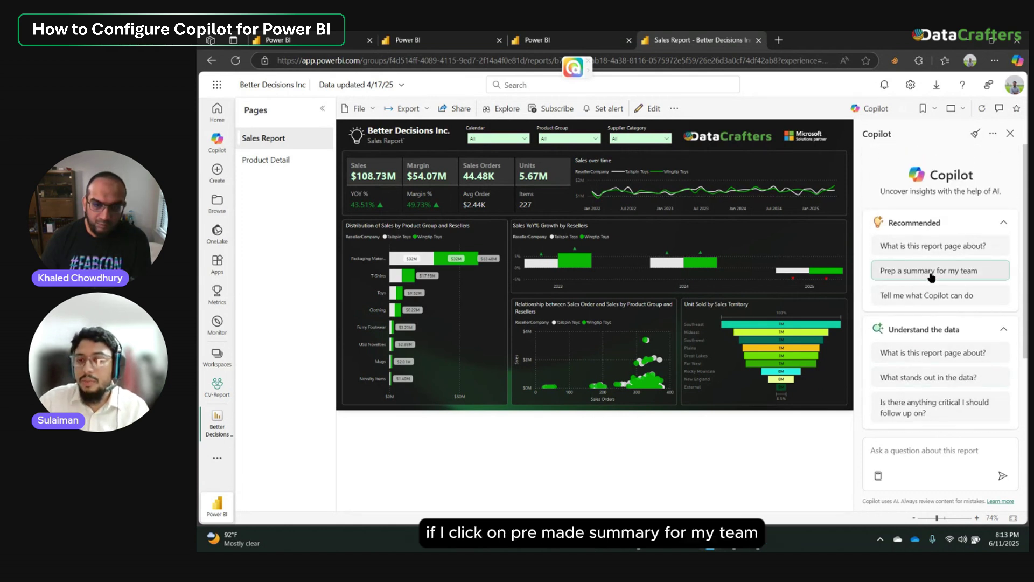
{"action": "left_click", "coordinate": [981, 277]}
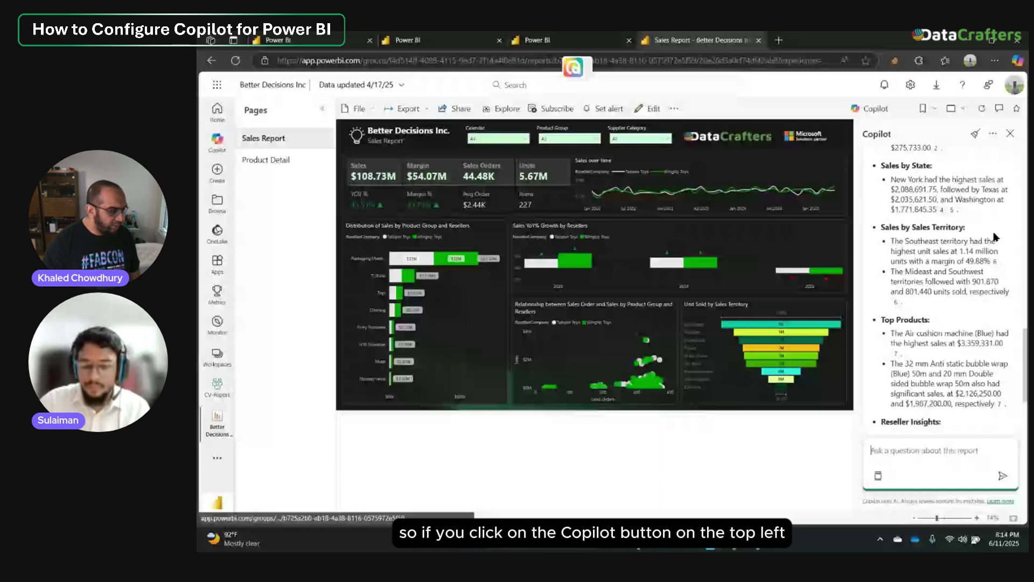
{"action": "scroll", "coordinate": [996, 237], "scroll_direction": "up", "scroll_amount": 1}
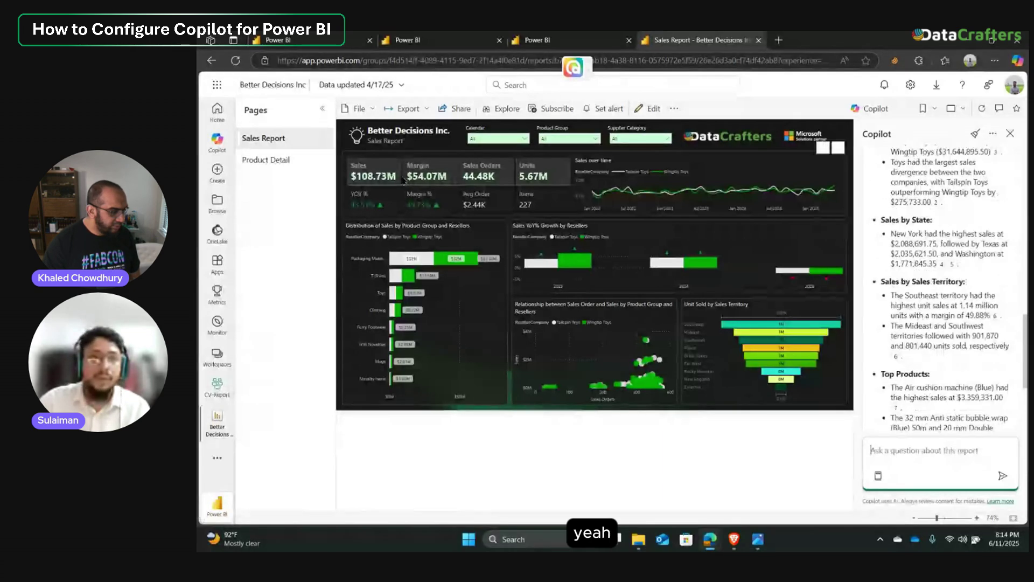
Step: Open the standalone Power BI Copilot experience and view its prompts
{"action": "left_click", "coordinate": [215, 142]}
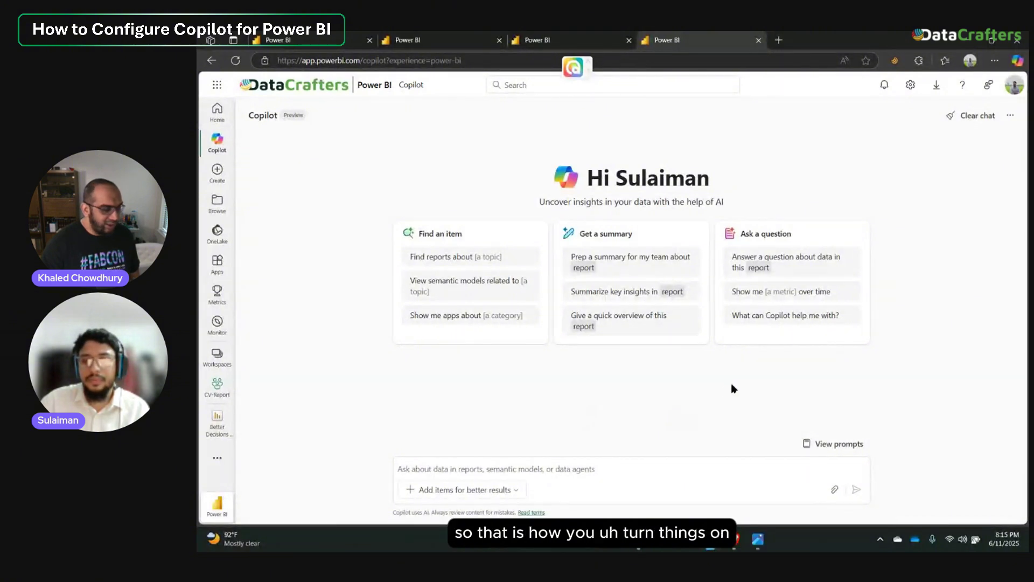
{"action": "left_click", "coordinate": [833, 445]}
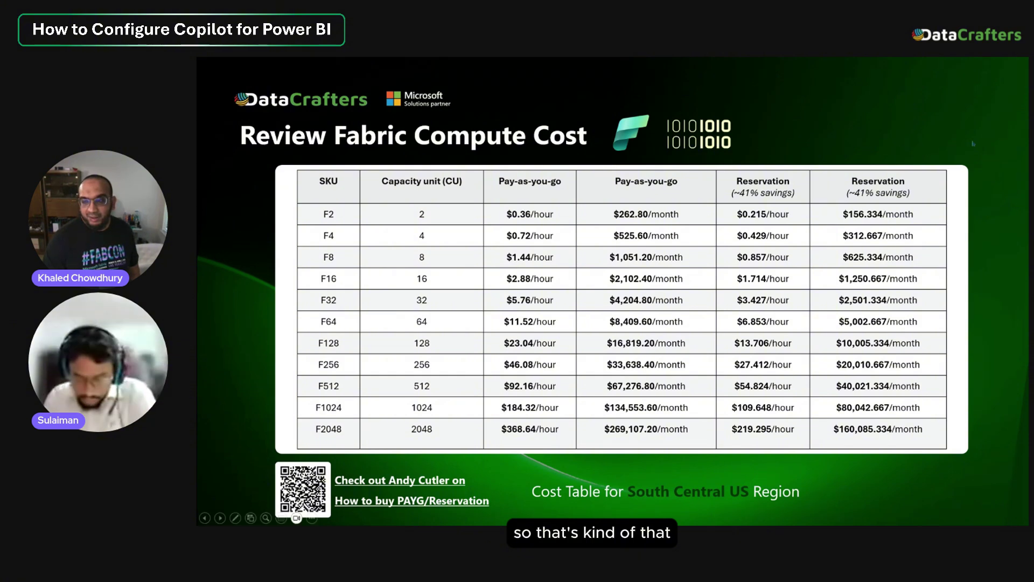
{"action": "left_click", "coordinate": [991, 232]}
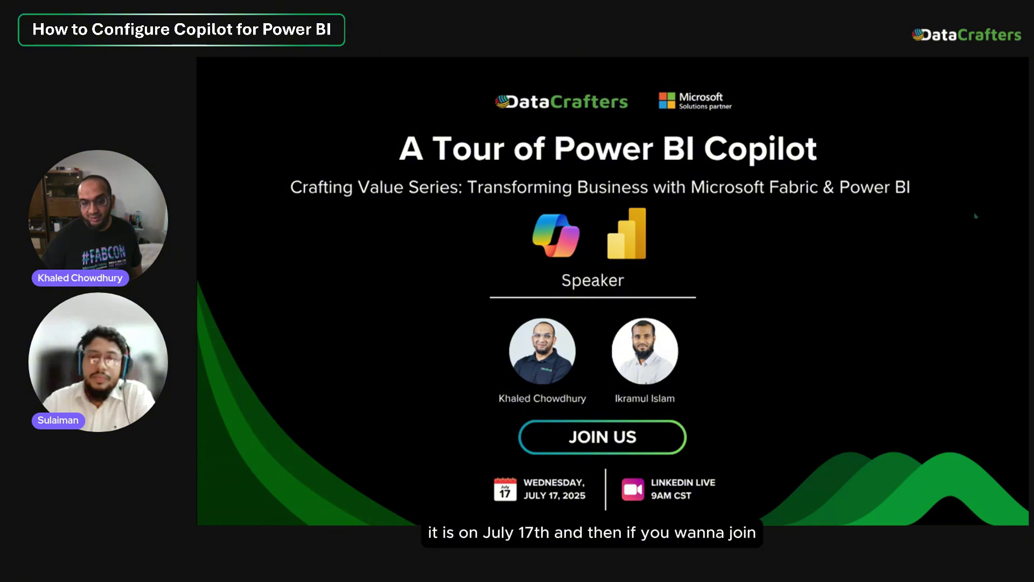
{"action": "key", "text": "Right"}
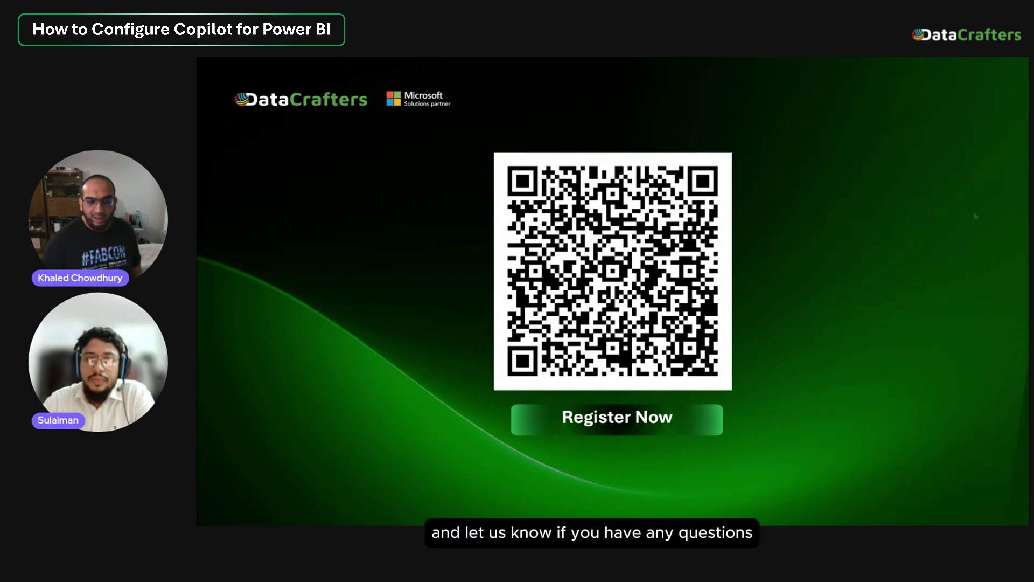
{"action": "key", "text": "Right"}
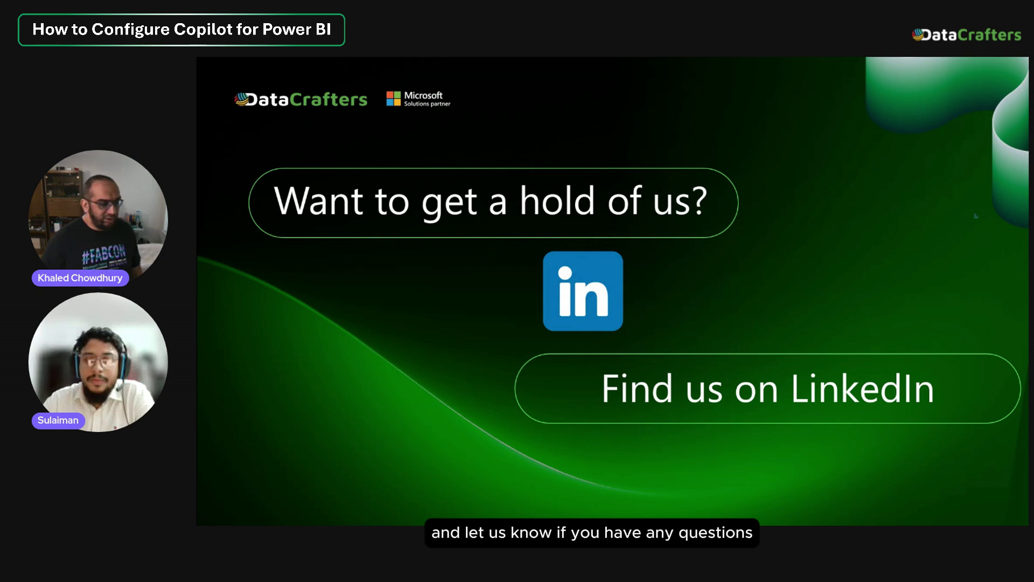